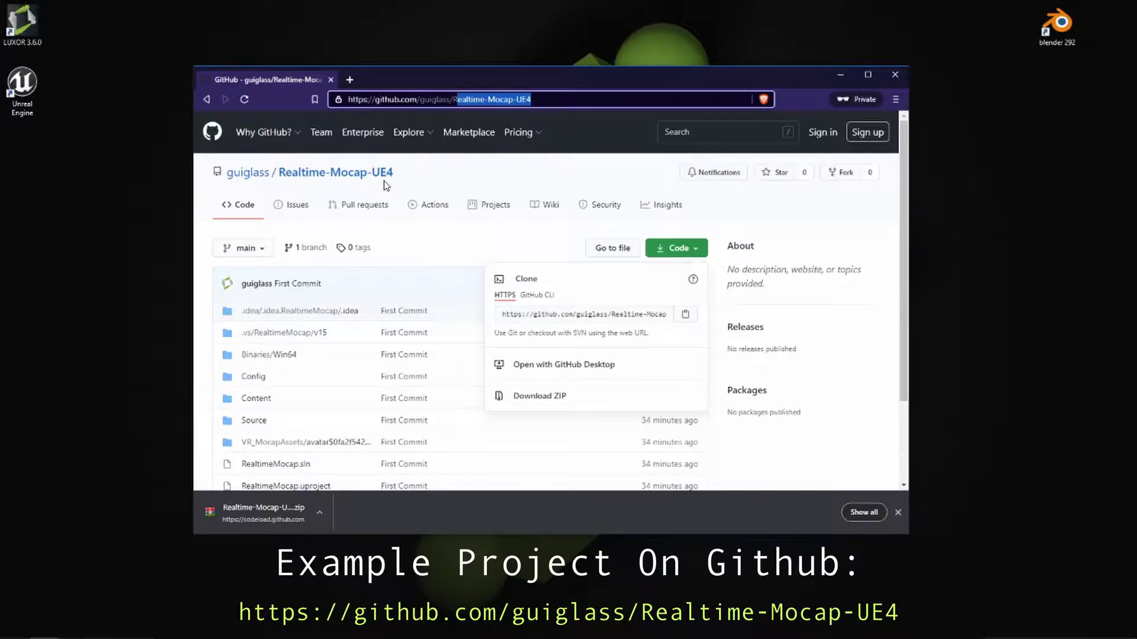
# Start downloading the Realtime-Mocap-UE4 repository from GitHub as a ZIP archive.
pyautogui.click(567, 185)
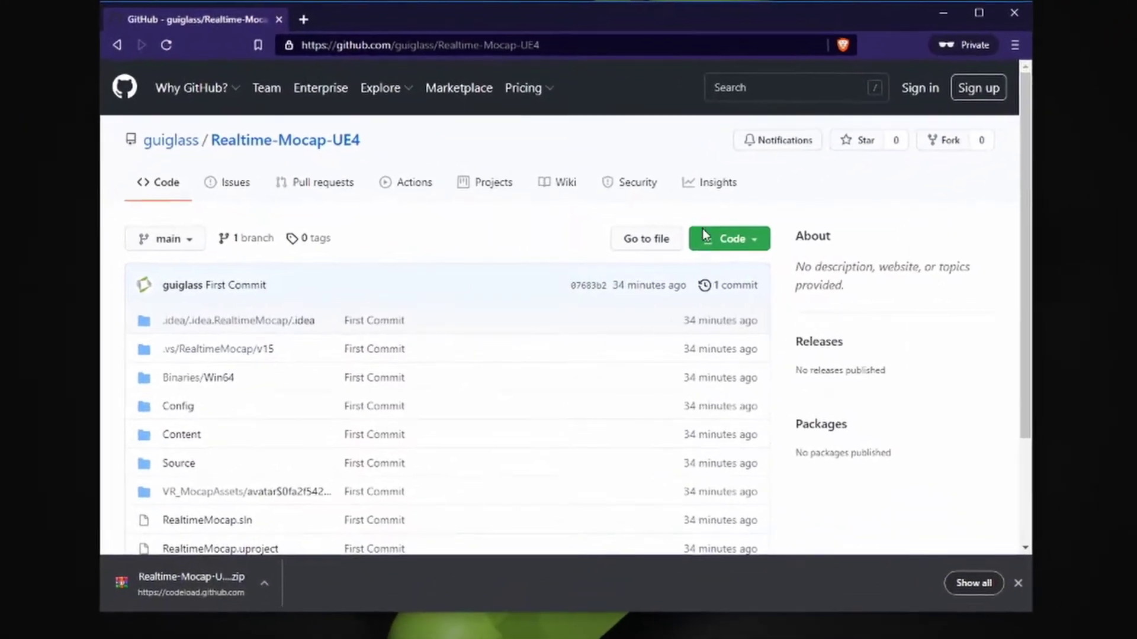
pyautogui.click(727, 242)
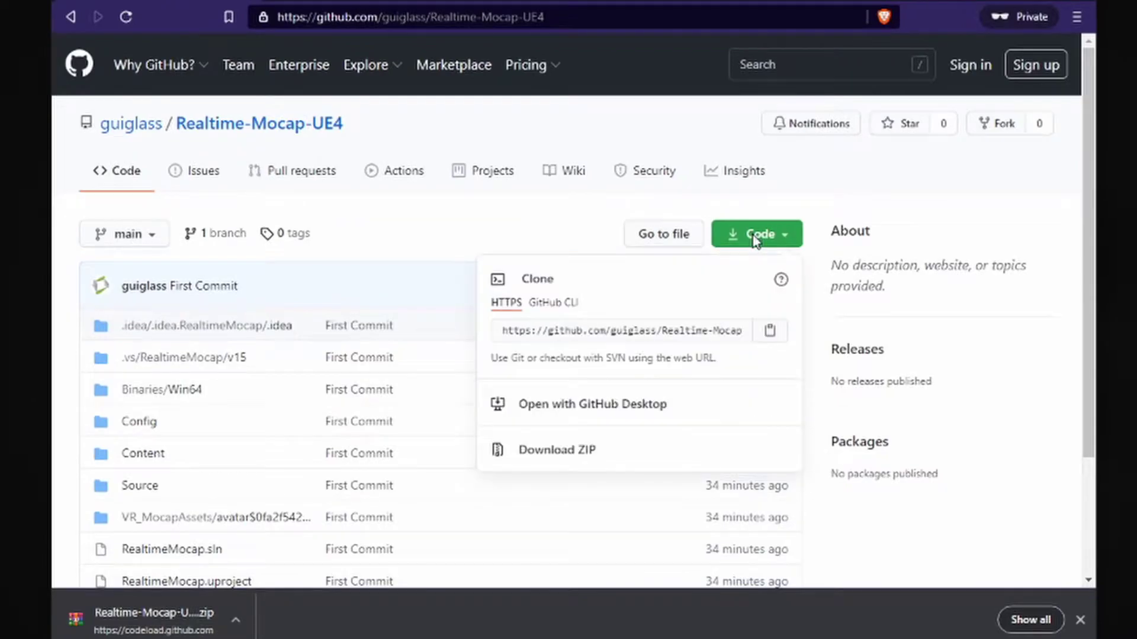
pyautogui.click(571, 456)
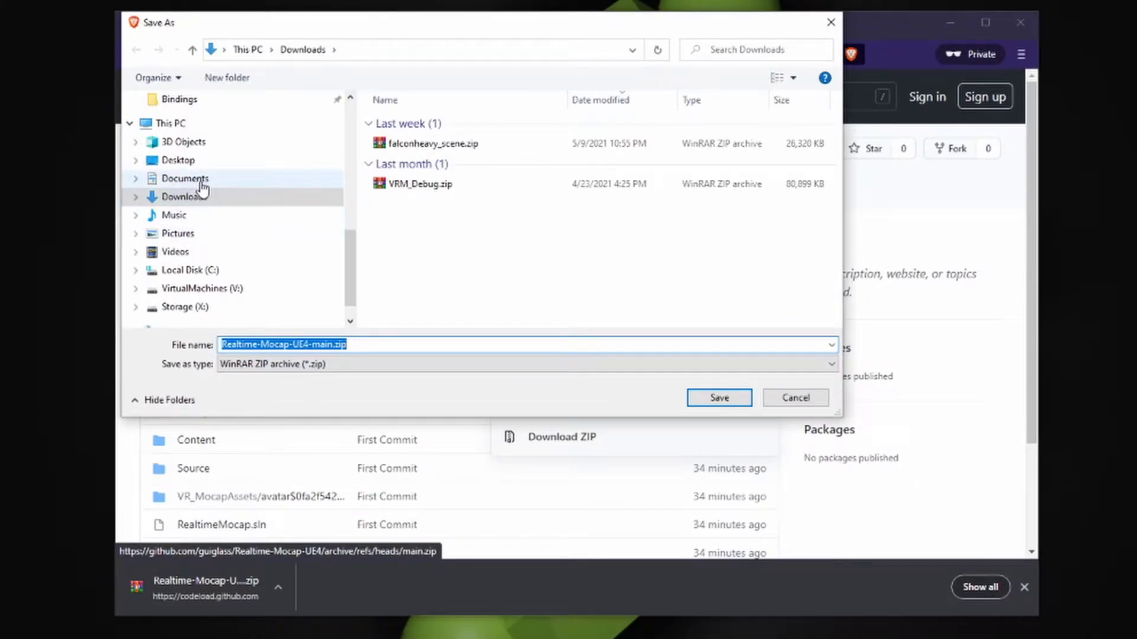
# Create a folder named UE Projects on the Desktop and save Realtime-Mocap-UE4-main.zip in it.
pyautogui.click(205, 160)
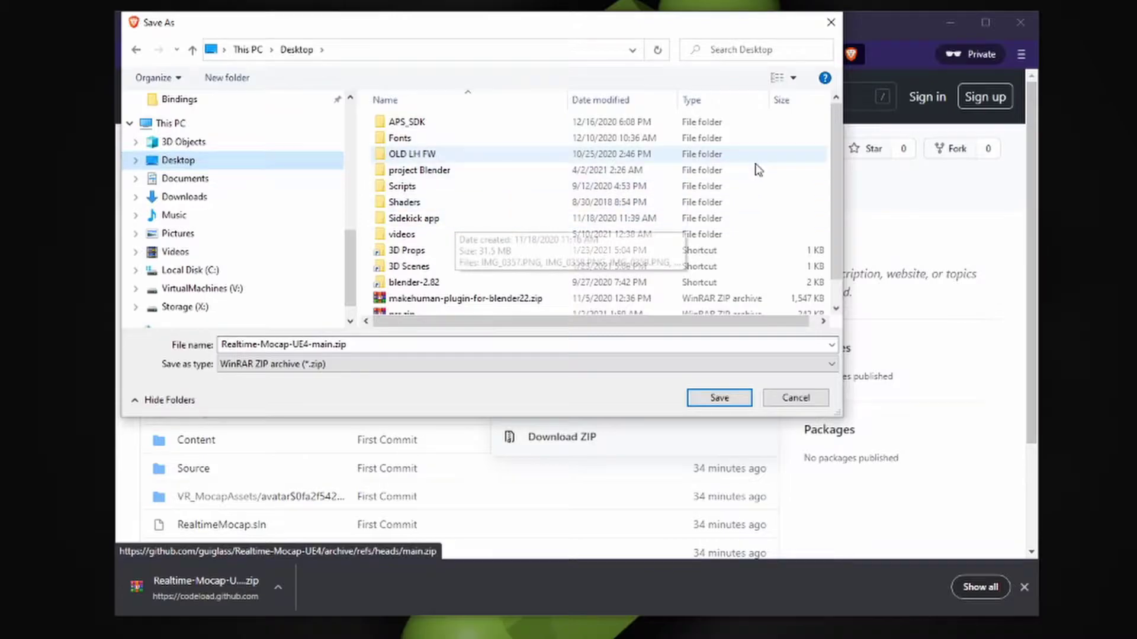
pyautogui.rightClick(816, 161)
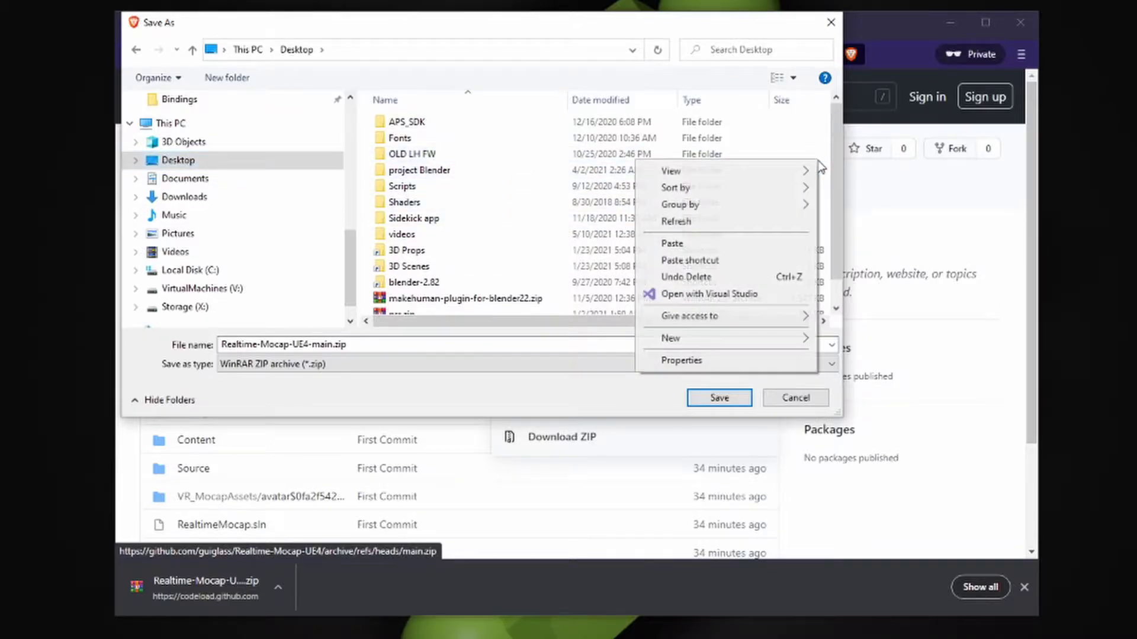
pyautogui.moveTo(690, 341)
pyautogui.click(835, 338)
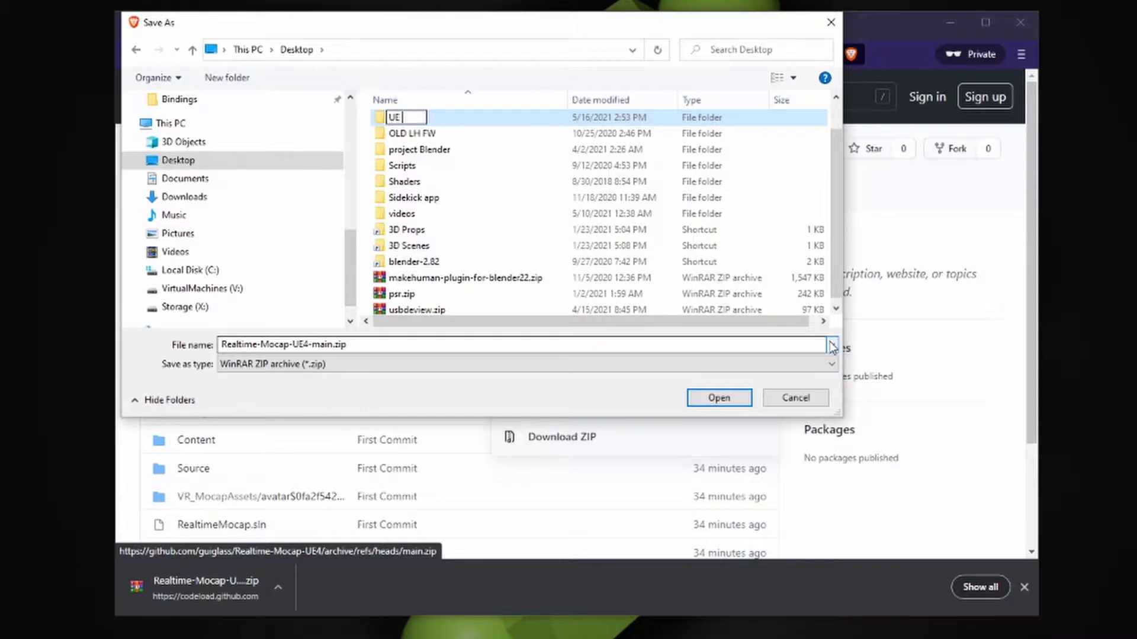
pyautogui.write('UE Projects')
pyautogui.press('Return')
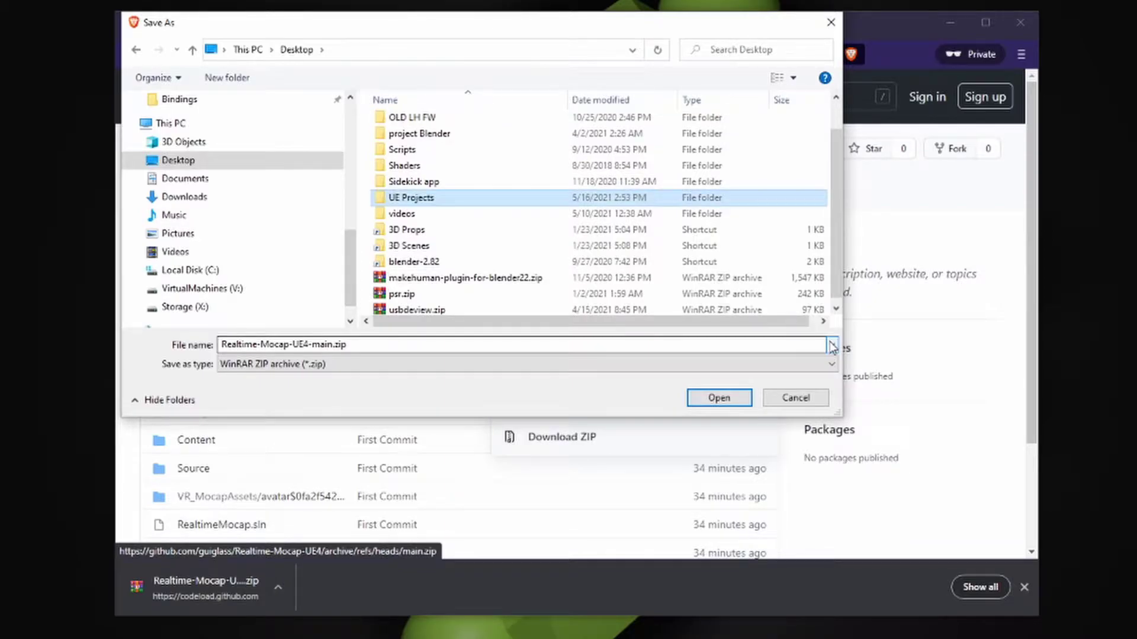
pyautogui.doubleClick(464, 191)
pyautogui.click(719, 398)
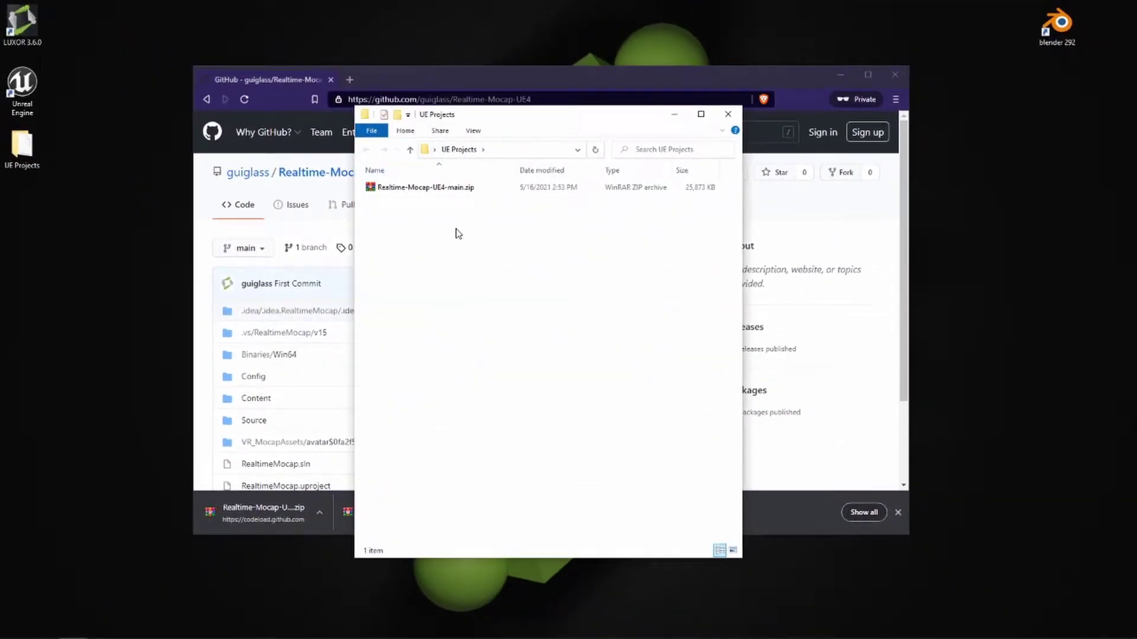
# Extract Realtime-Mocap-UE4-main.zip into the UE Projects folder and copy the extracted project folder's path.
pyautogui.rightClick(436, 189)
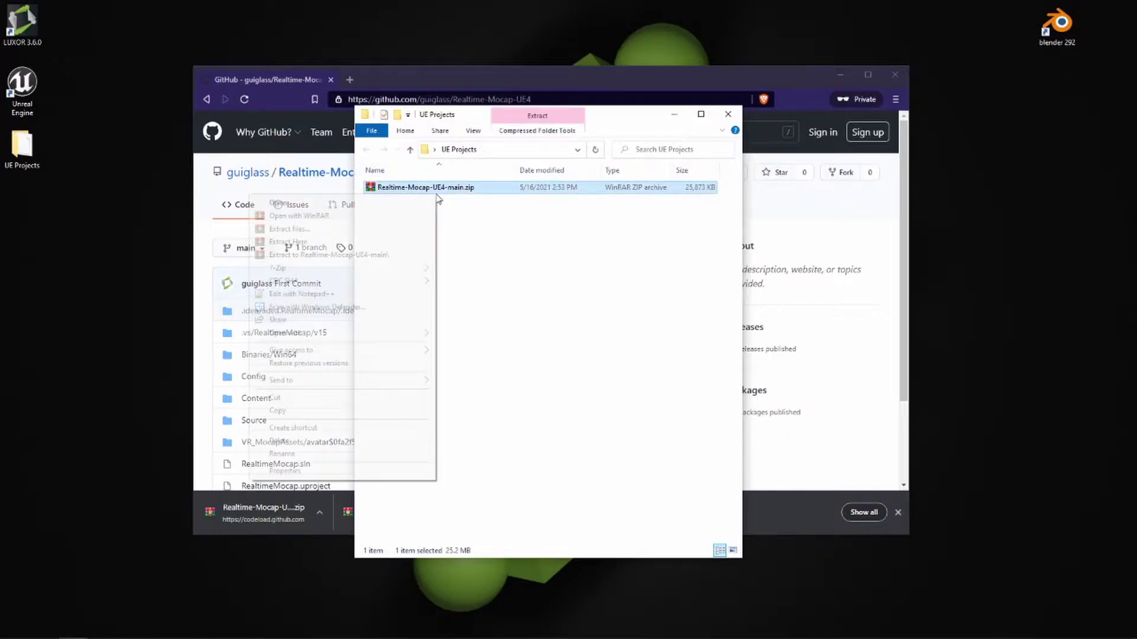
pyautogui.click(325, 243)
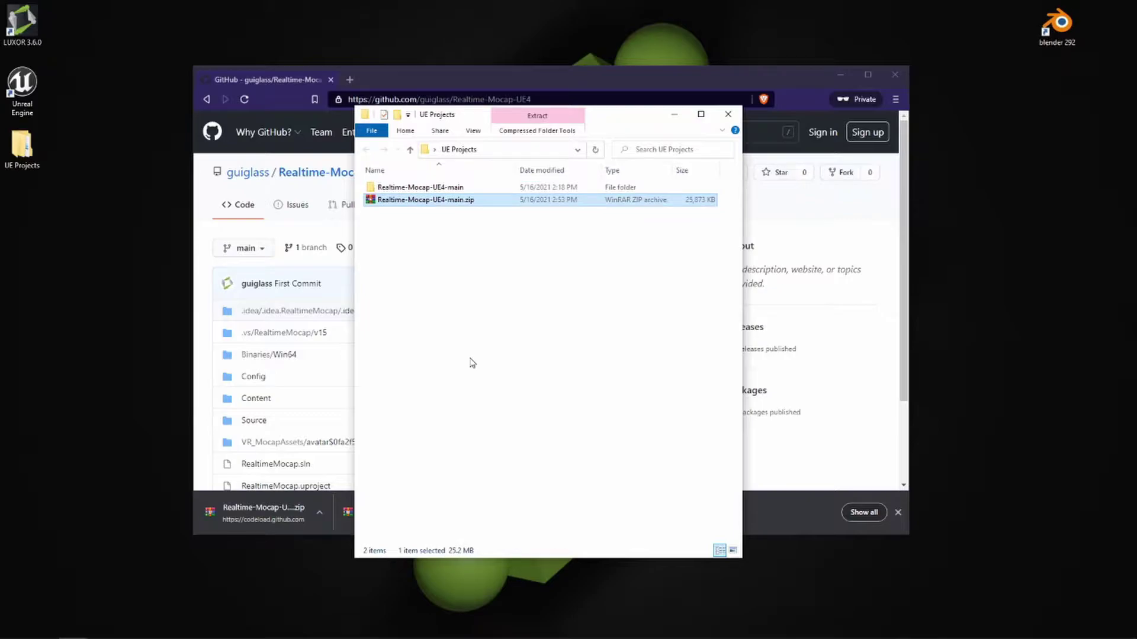
pyautogui.doubleClick(447, 188)
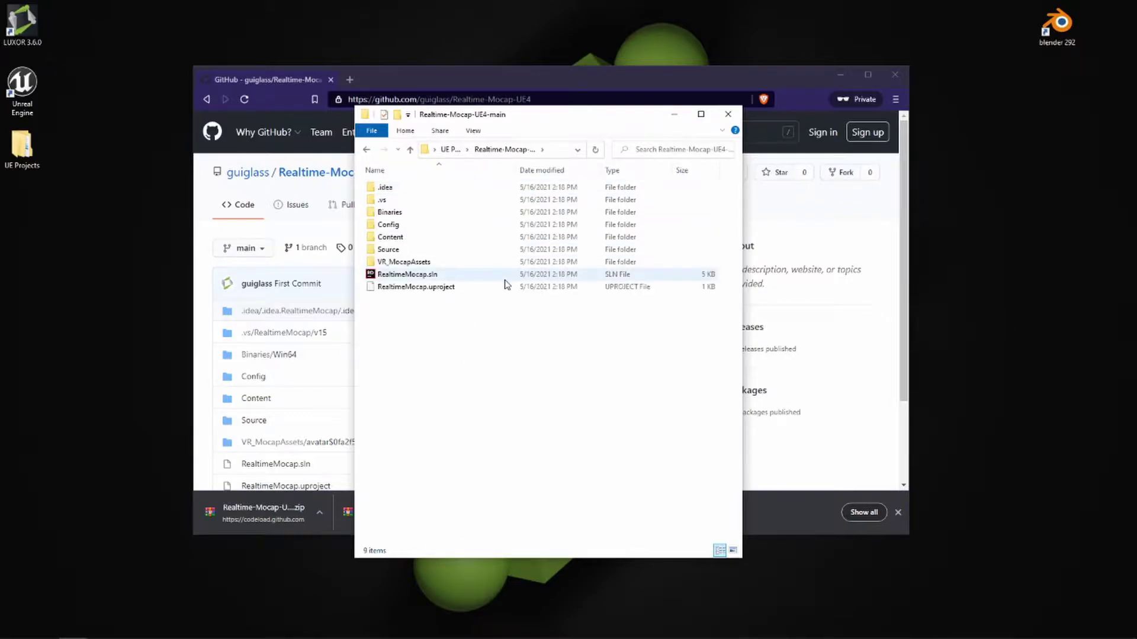
pyautogui.click(556, 154)
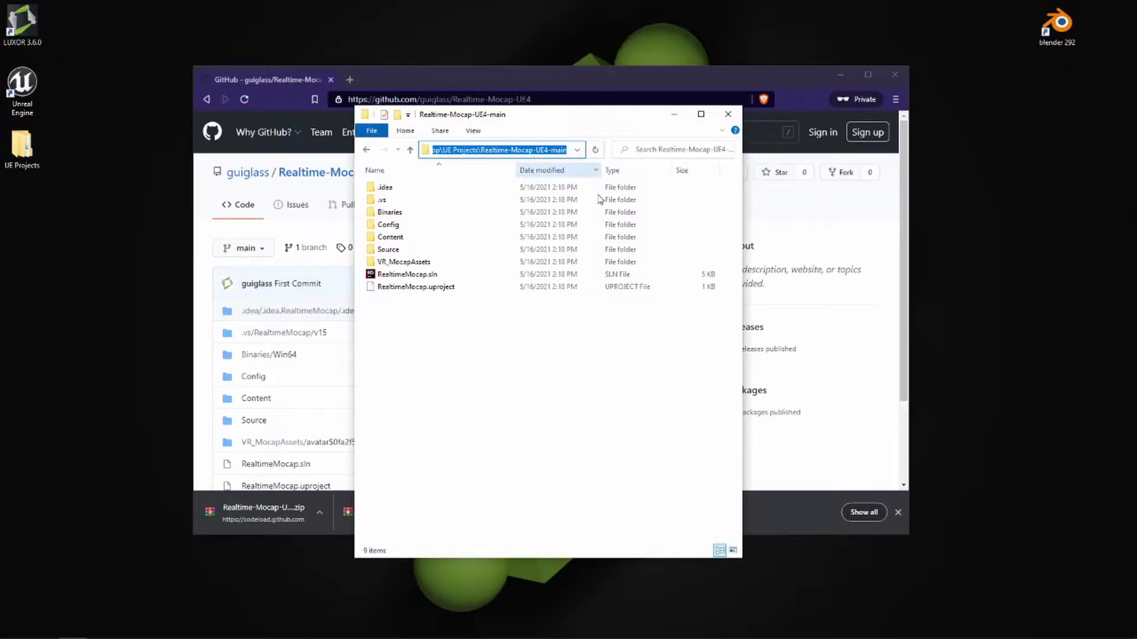
# Launch Unreal Engine from the desktop, then minimize the browser and move the project folder window aside.
pyautogui.doubleClick(33, 94)
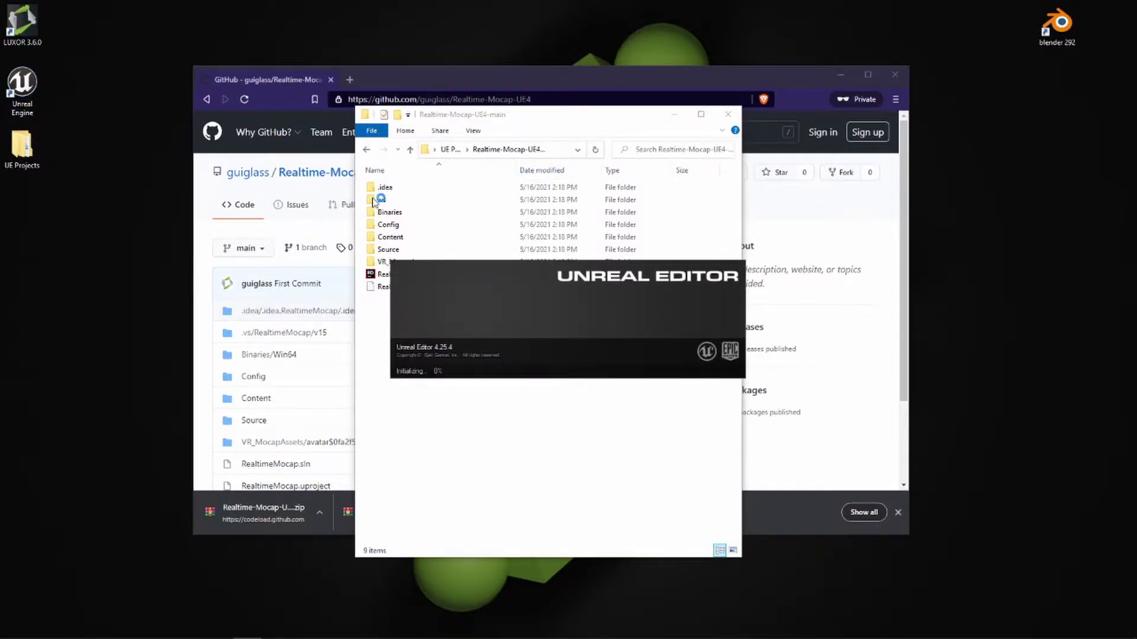
pyautogui.click(845, 77)
pyautogui.moveTo(592, 121); pyautogui.dragTo(924, 72)
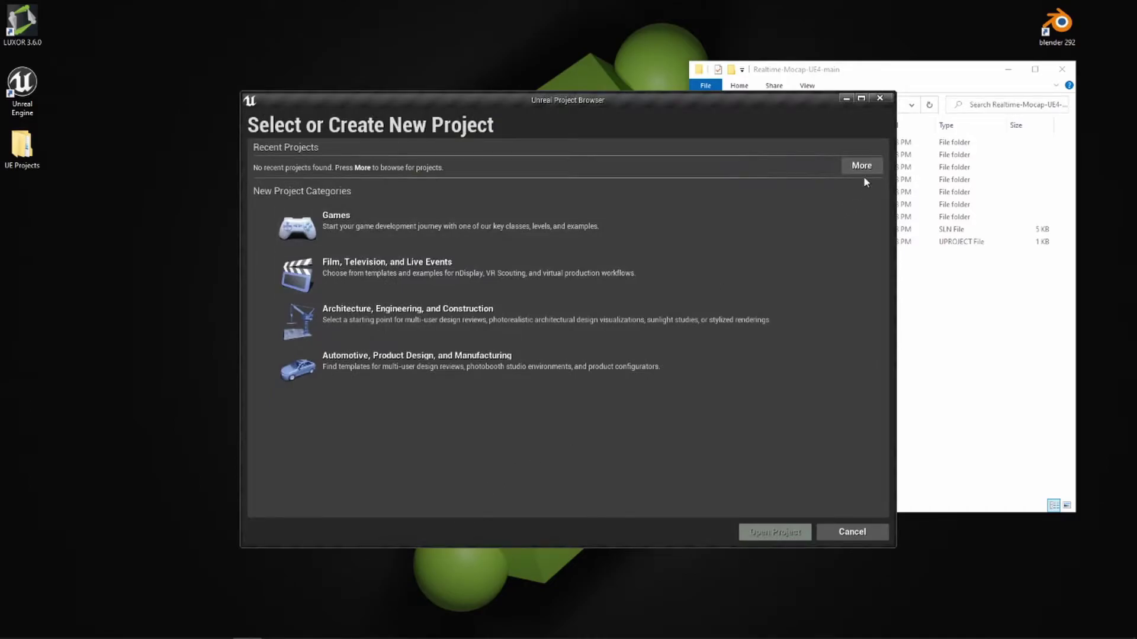
# Open the existing project RealtimeMocap.uproject from the copied Realtime-Mocap-UE4-main folder path.
pyautogui.click(870, 166)
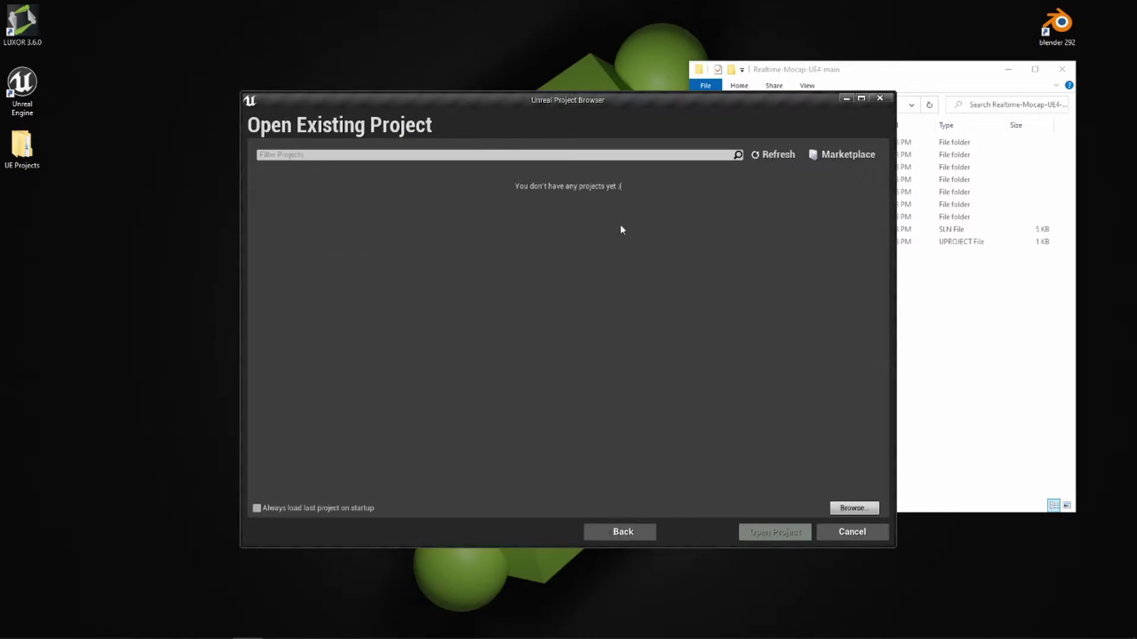
pyautogui.click(853, 508)
pyautogui.click(596, 121)
pyautogui.write('C:\\Users\\Scotty\\Desktop\\UE Projects\\Realtime-Mocap-UE4-main')
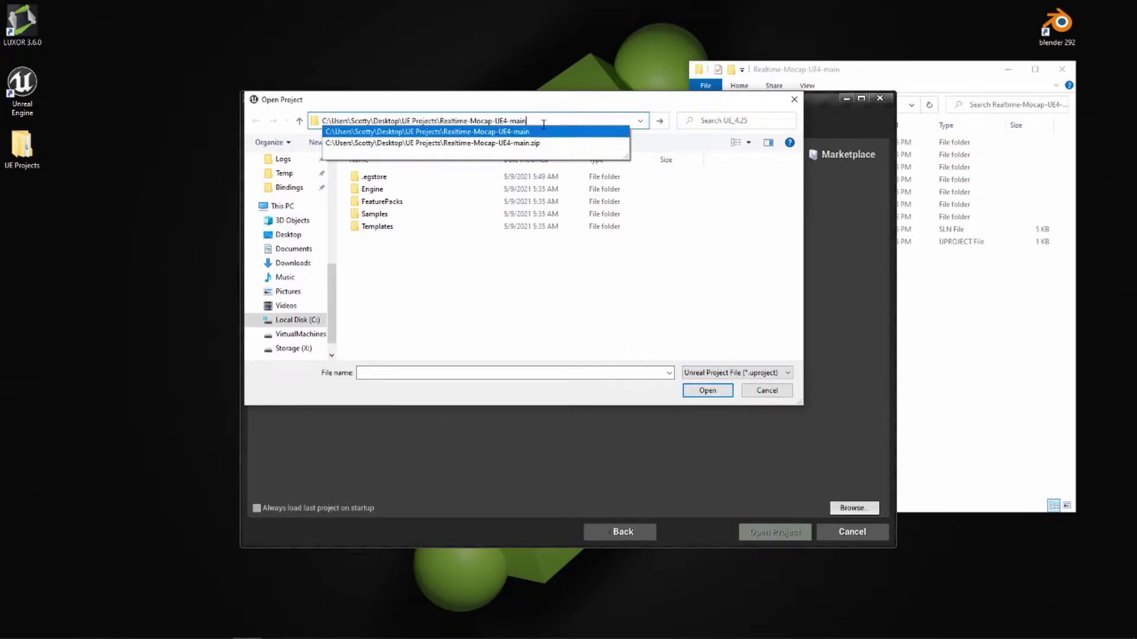
pyautogui.press('Return')
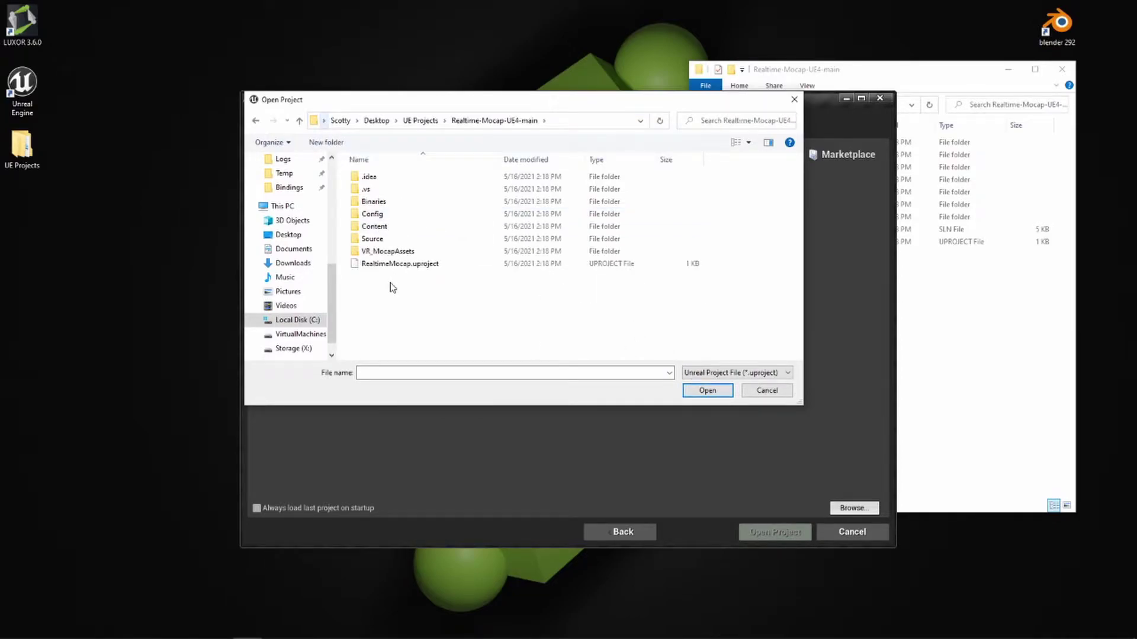
pyautogui.click(412, 267)
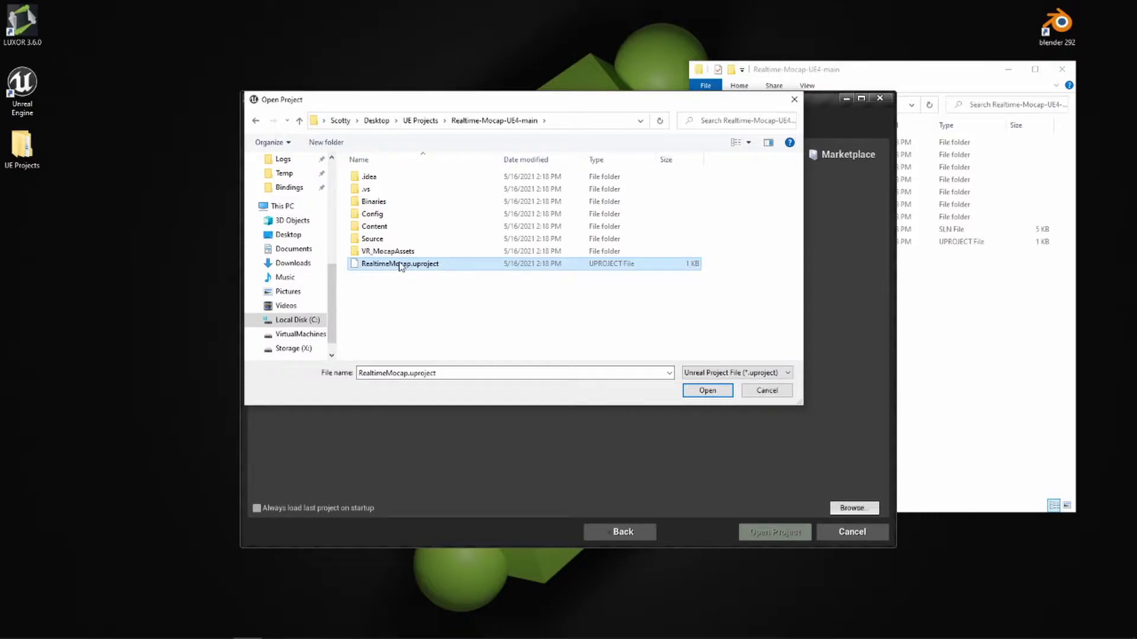
pyautogui.click(709, 390)
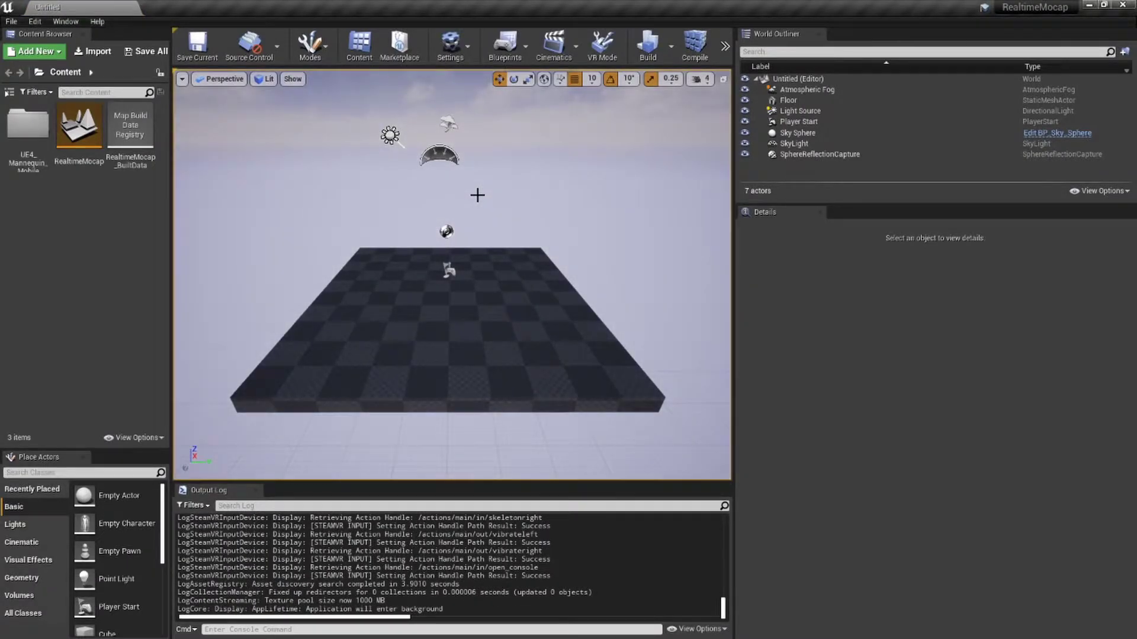
# Restore the editor to a smaller window and open the RealtimeMocap level to view its mannequin.
pyautogui.doubleClick(494, 9)
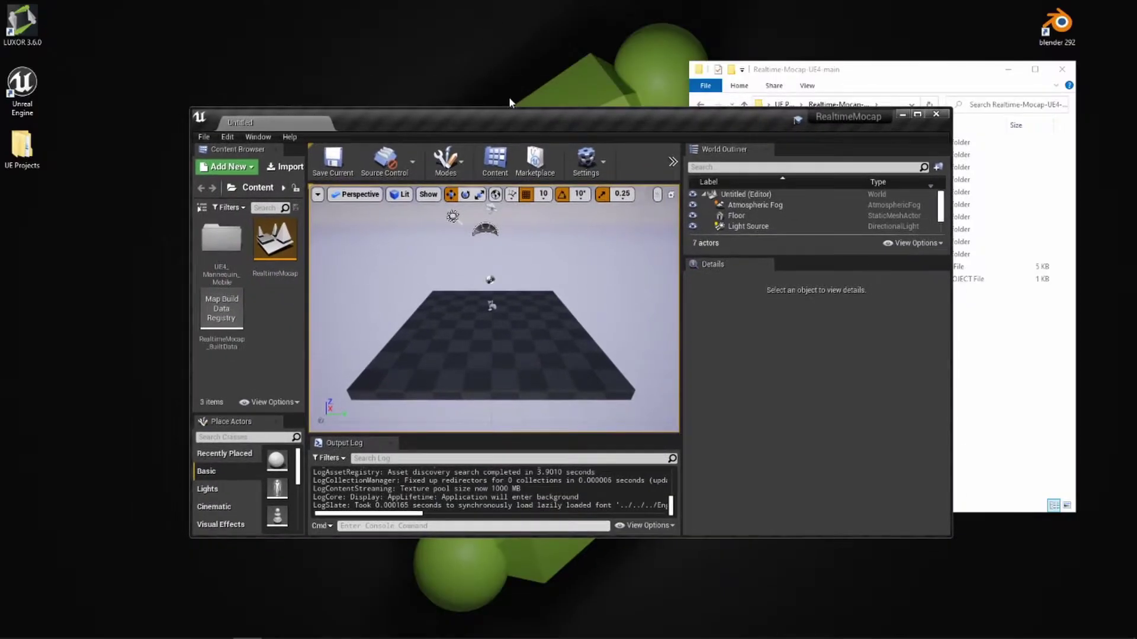
pyautogui.doubleClick(276, 244)
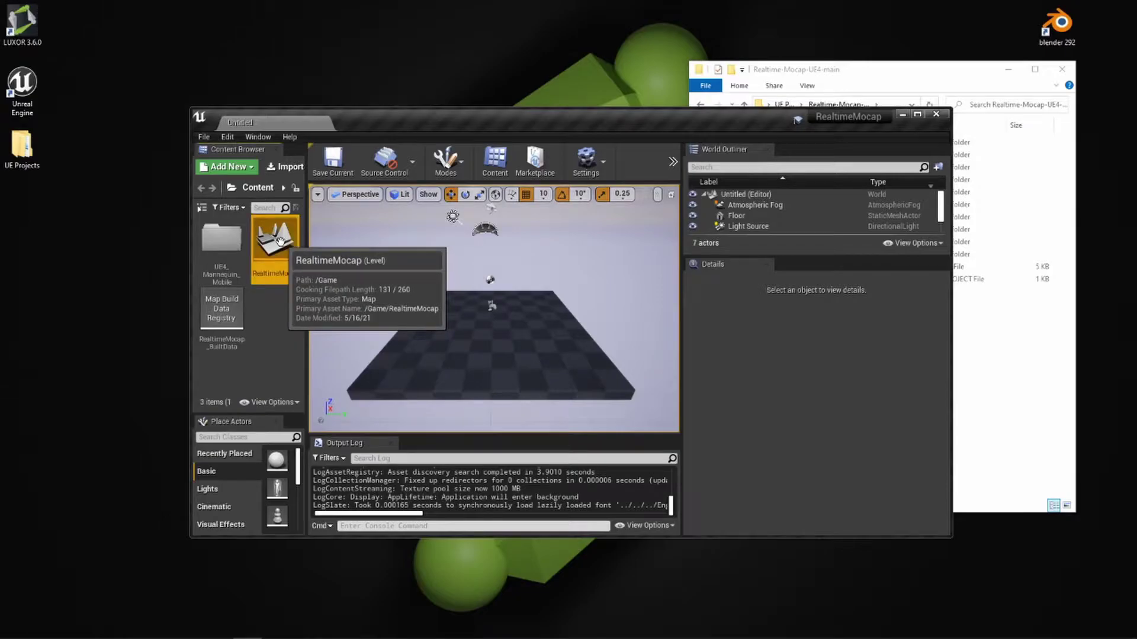
pyautogui.moveTo(607, 284); pyautogui.dragTo(669, 309)
pyautogui.moveTo(488, 308); pyautogui.dragTo(565, 309, button='middle')
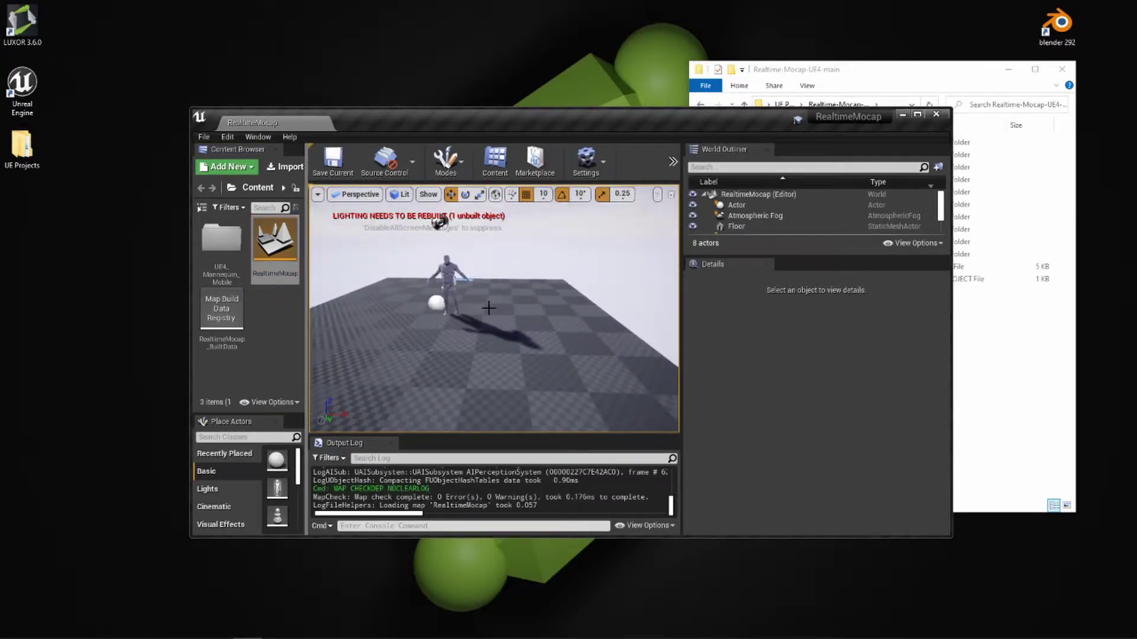
pyautogui.moveTo(489, 308); pyautogui.dragTo(444, 279, button='right')
pyautogui.moveTo(488, 308); pyautogui.dragTo(473, 308)
pyautogui.moveTo(369, 119); pyautogui.dragTo(558, 71)
# Launch LUXOR 3.6.0 from the desktop and place its window beside the Unreal editor with the avatar in view.
pyautogui.doubleClick(18, 17)
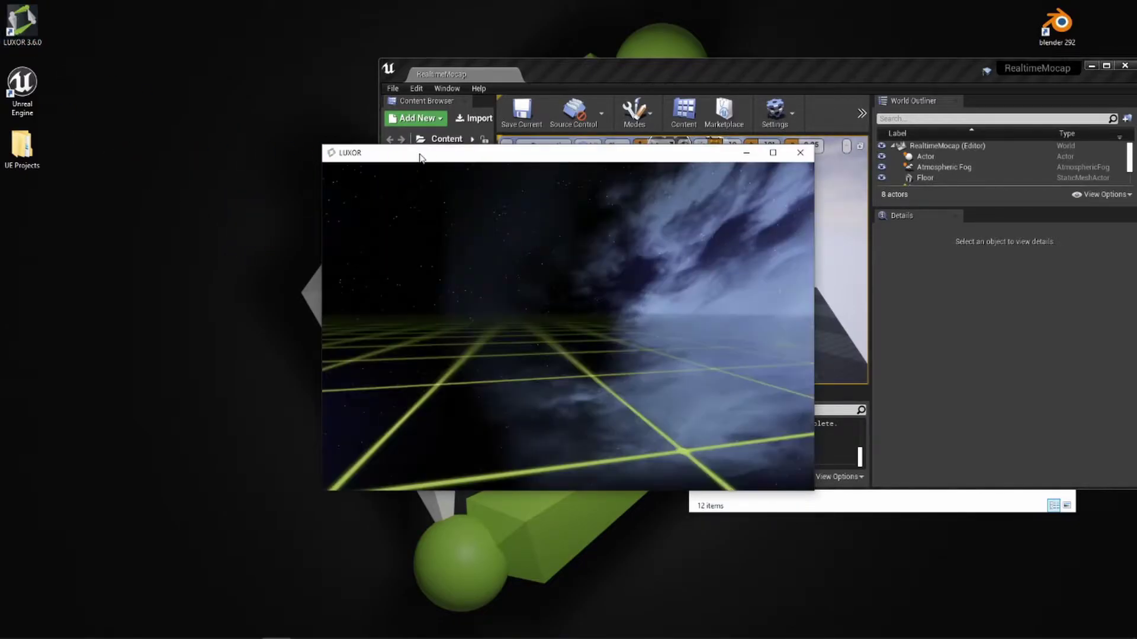
pyautogui.moveTo(654, 245); pyautogui.dragTo(621, 315, button='middle')
pyautogui.moveTo(654, 276); pyautogui.dragTo(602, 289, button='middle')
pyautogui.moveTo(570, 157); pyautogui.dragTo(329, 186)
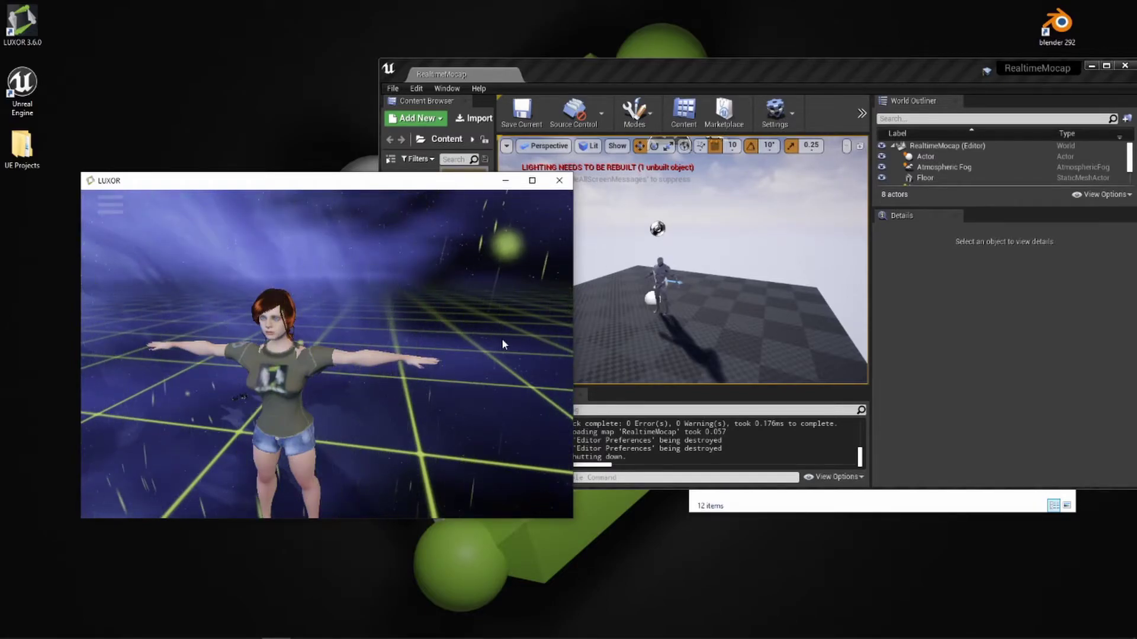
# Switch to the project's folder window, open VR_MocapAssets and widen the name column to show the avatar folder's name.
pyautogui.click(927, 506)
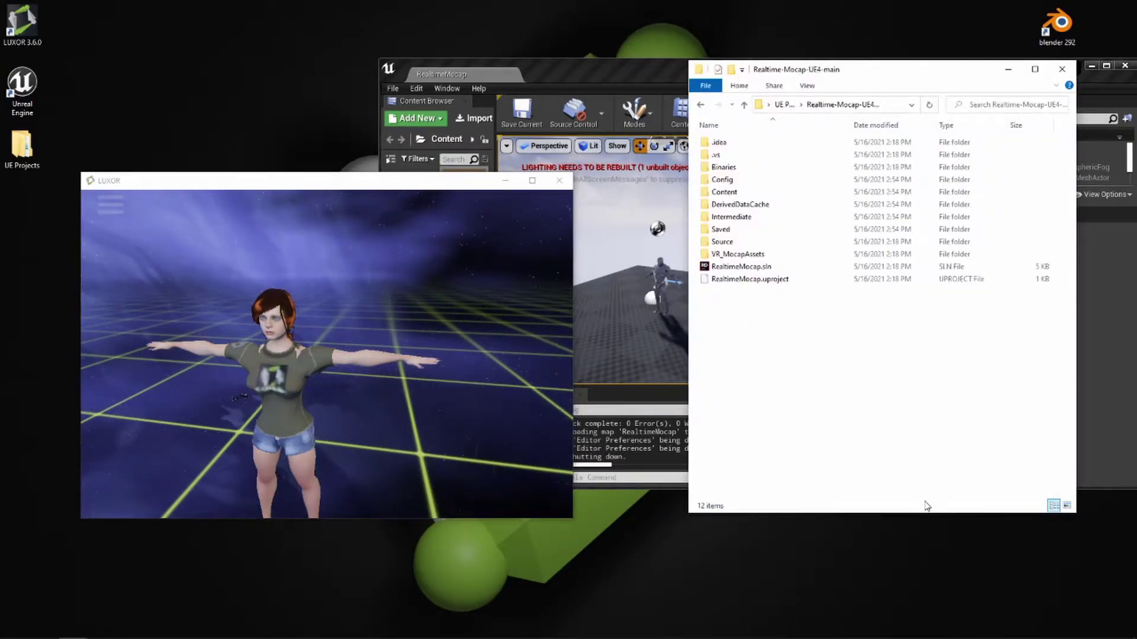
pyautogui.click(751, 256)
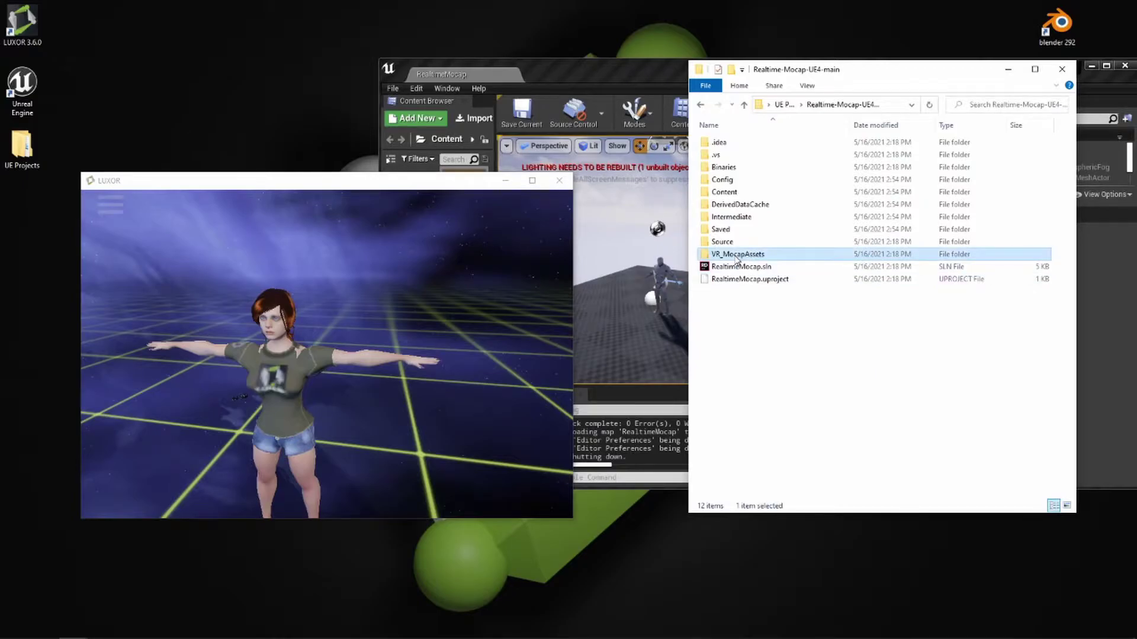
pyautogui.doubleClick(739, 255)
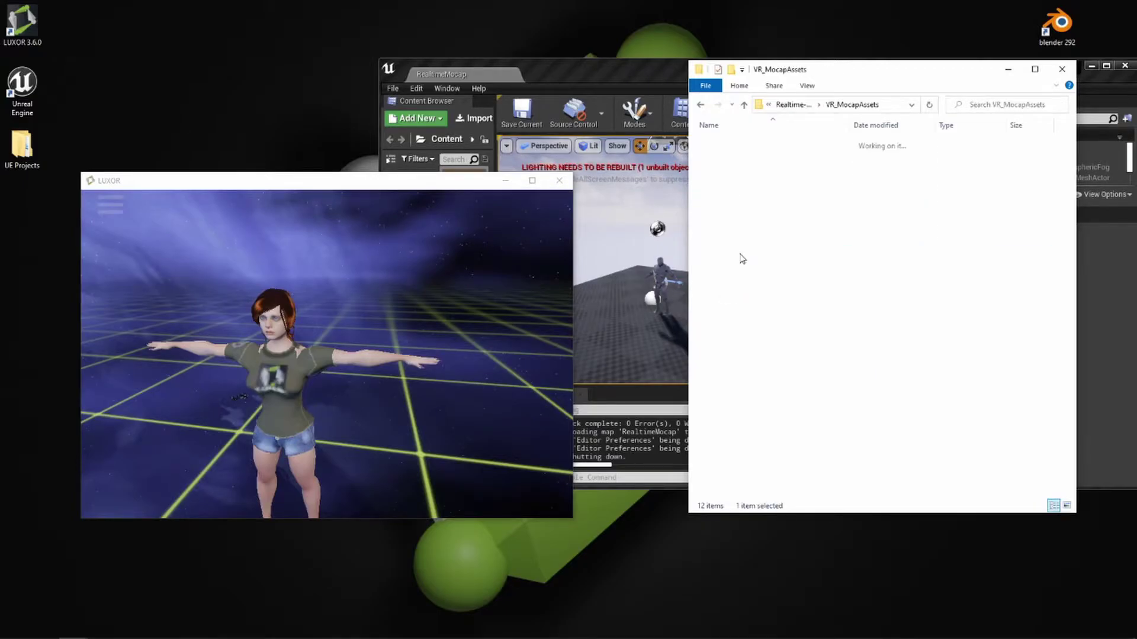
pyautogui.click(881, 144)
pyautogui.moveTo(849, 125); pyautogui.dragTo(953, 125)
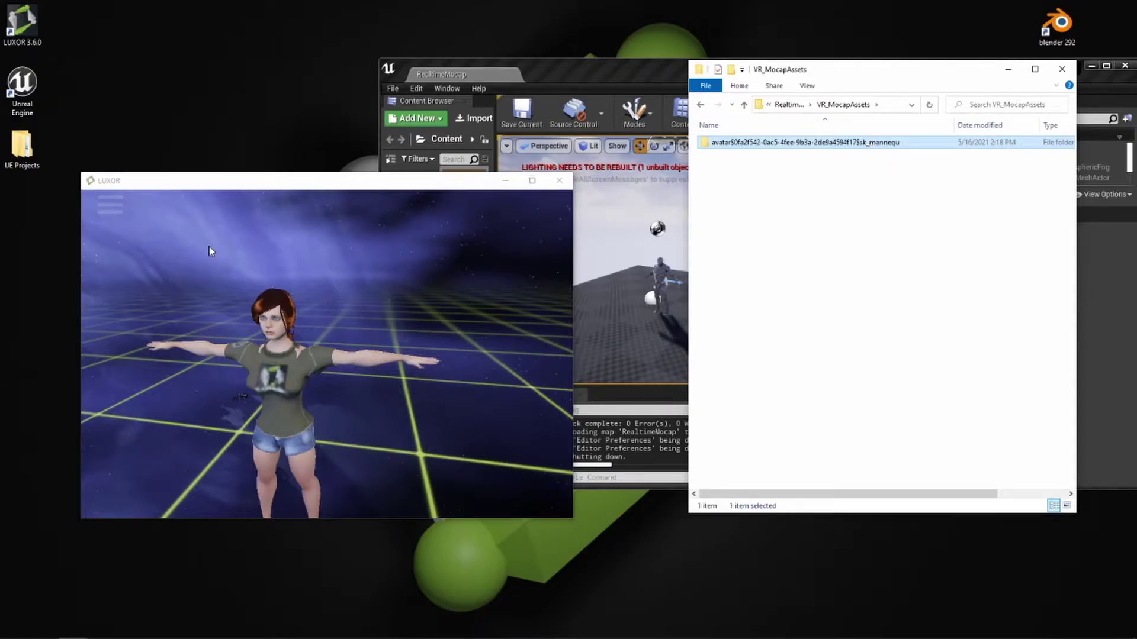
# Switch to LUXOR and open its avatar assets folder from the avatar selection in the VR menu.
pyautogui.moveTo(185, 187); pyautogui.dragTo(220, 169)
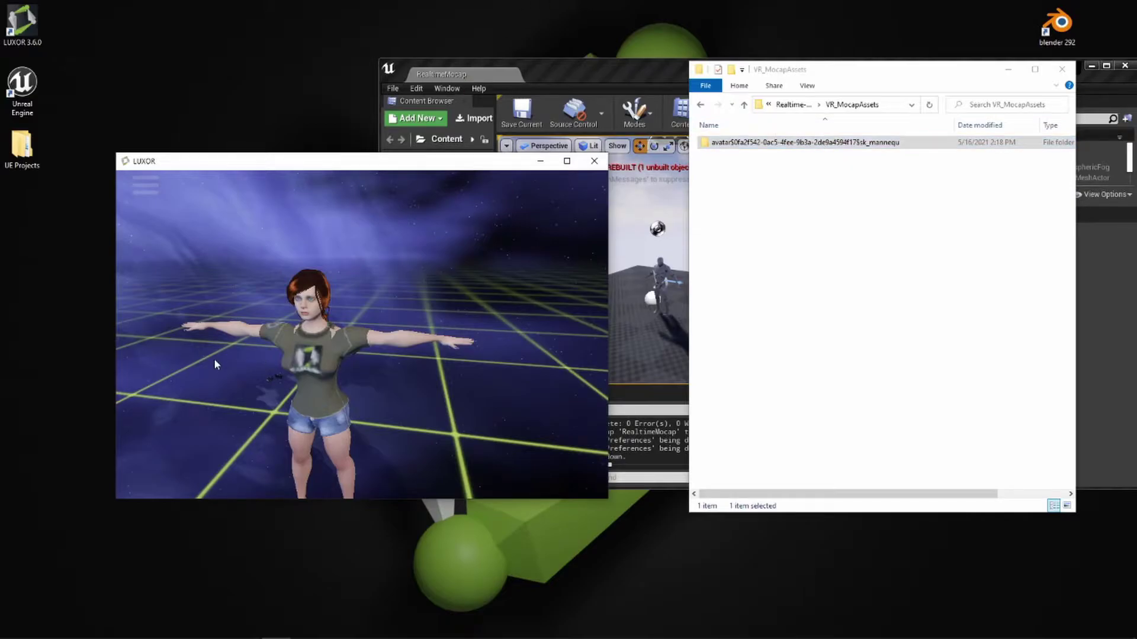
pyautogui.click(147, 187)
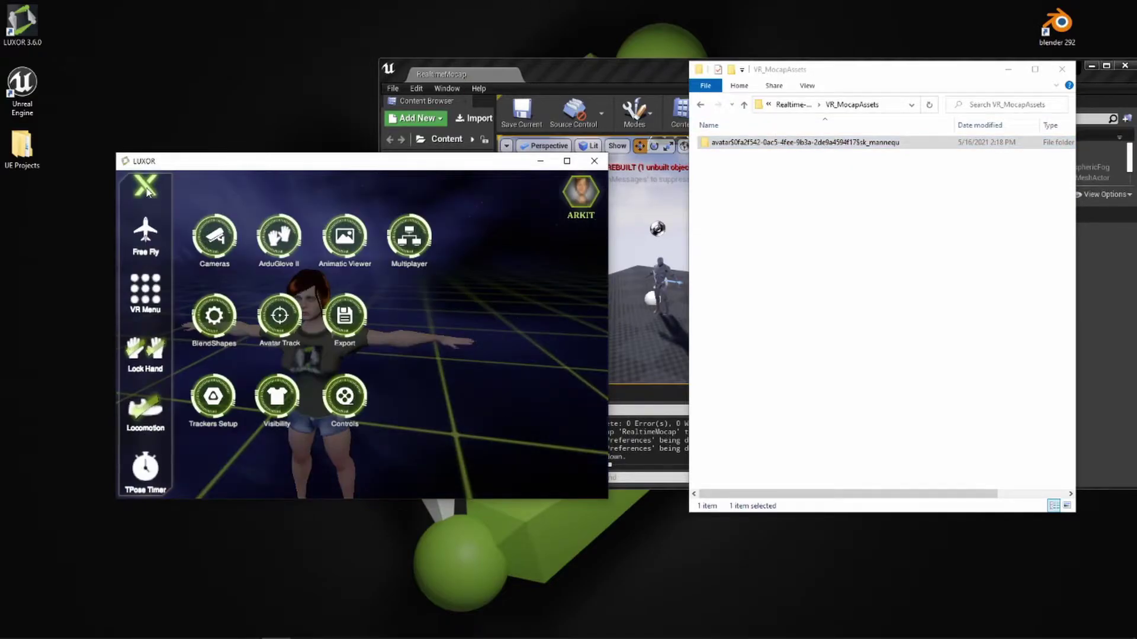
pyautogui.click(154, 292)
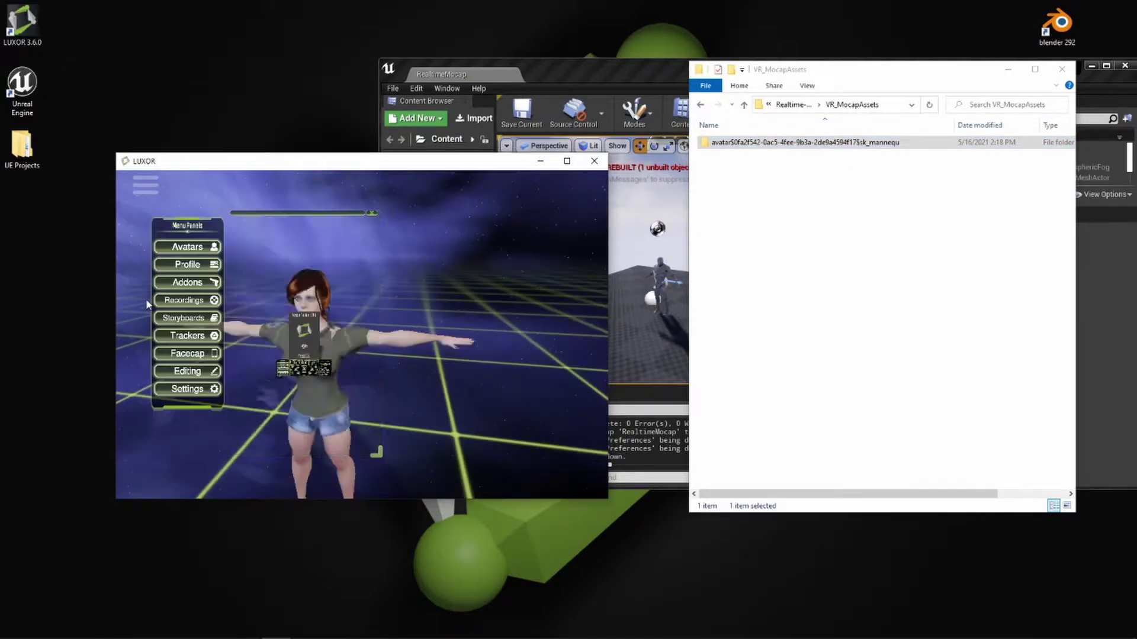
pyautogui.click(200, 248)
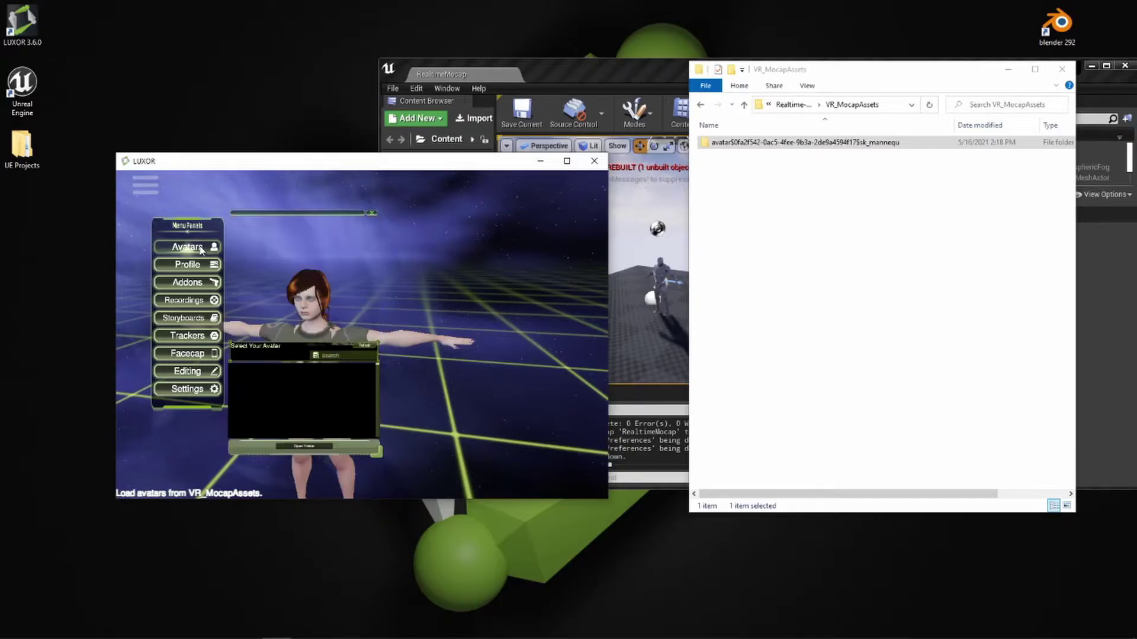
pyautogui.click(297, 446)
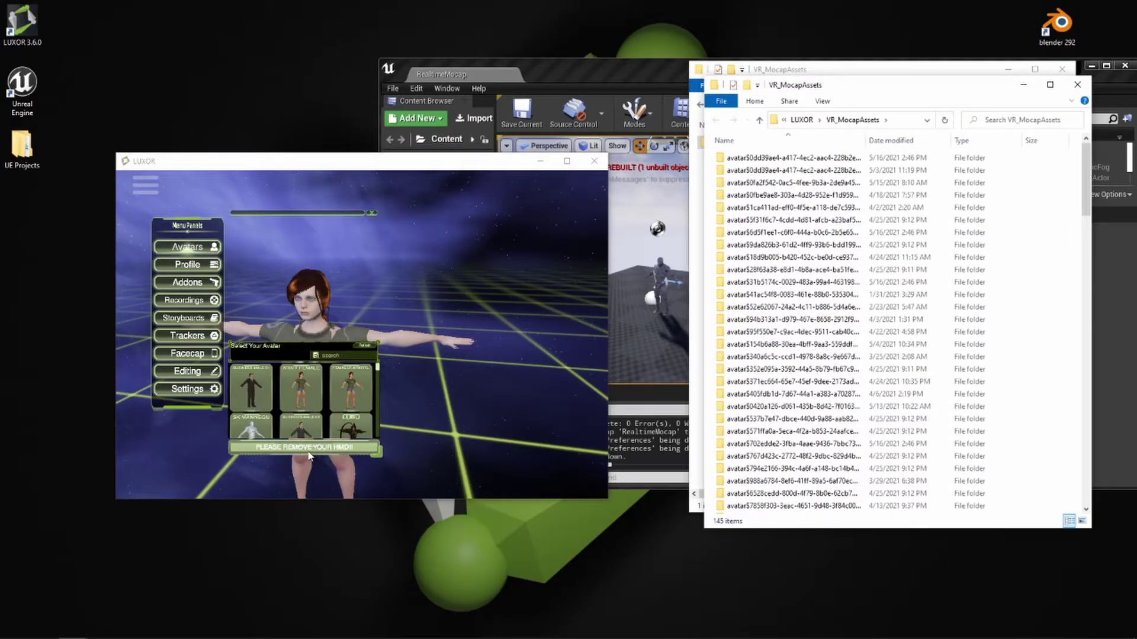
# Try to copy the project's sk_mannequ avatar folder into LUXOR's VR_MocapAssets folder, declining to merge it with the existing folder.
pyautogui.moveTo(864, 84); pyautogui.dragTo(298, 54)
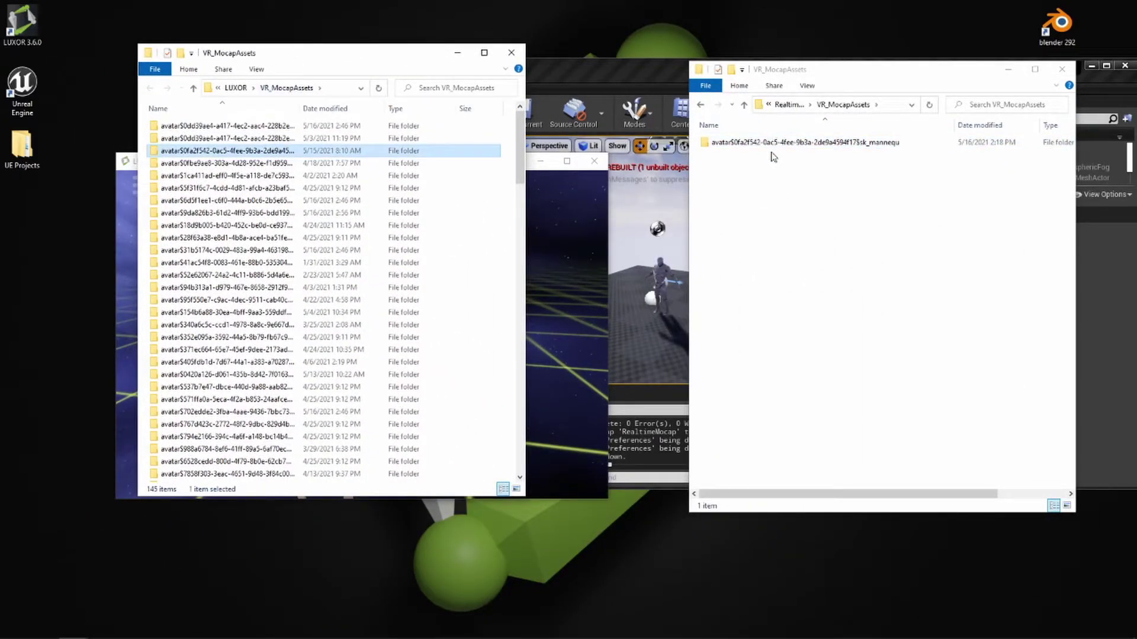
pyautogui.click(778, 143)
pyautogui.moveTo(780, 148); pyautogui.dragTo(509, 230)
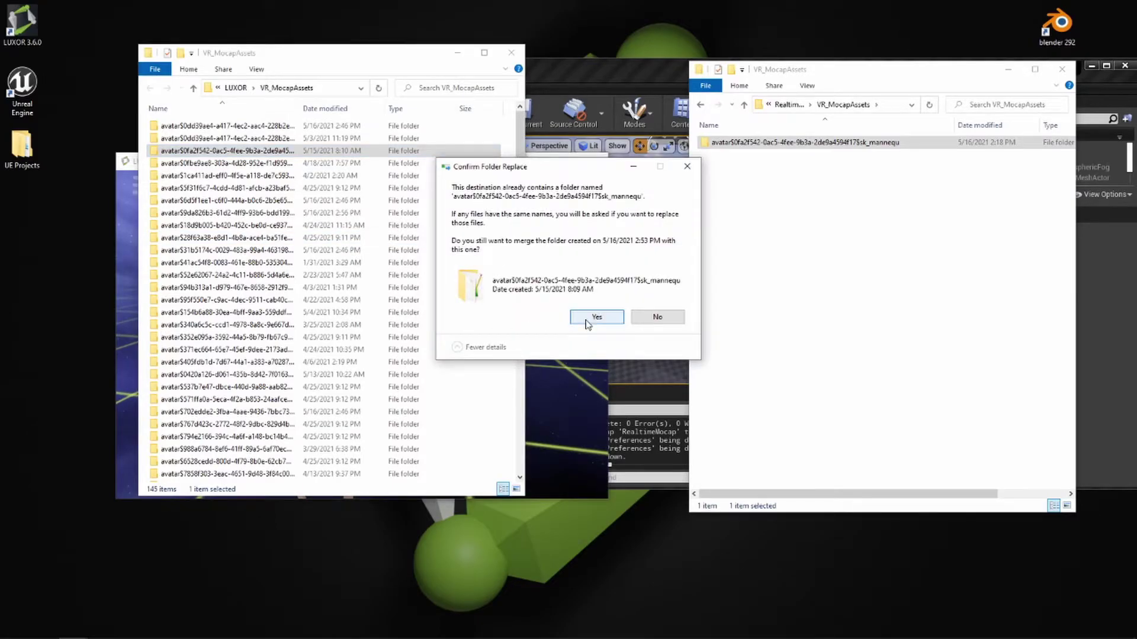
pyautogui.click(658, 319)
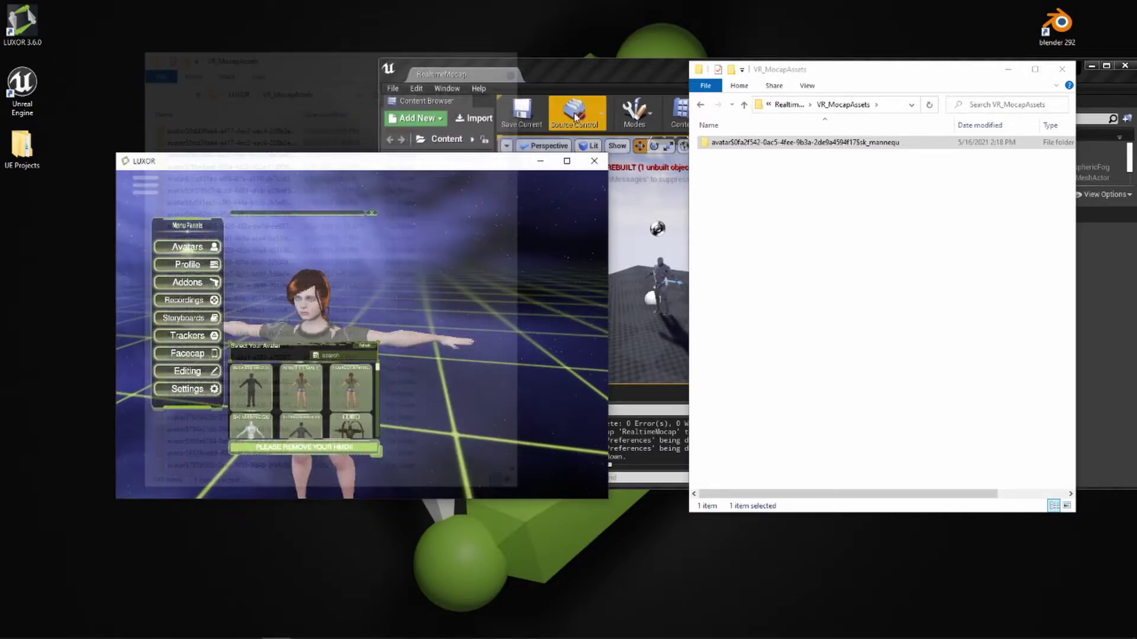
# Close the project's VR_MocapAssets folder window and move and narrow the Unreal editor window so it stands clear of LUXOR.
pyautogui.click(1061, 69)
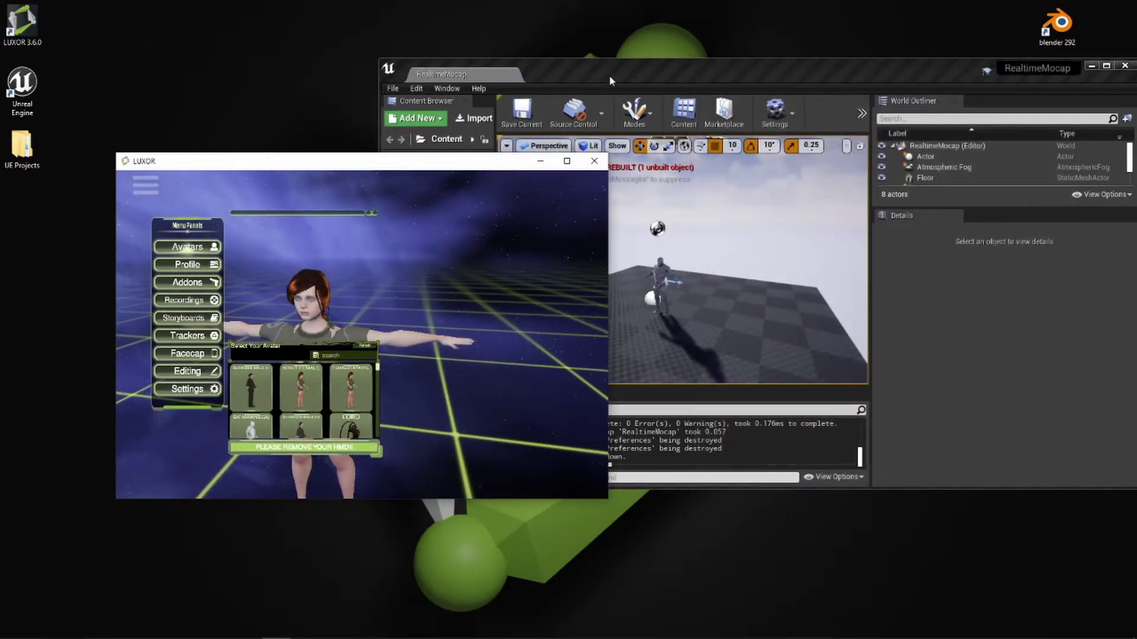
pyautogui.moveTo(650, 70); pyautogui.dragTo(702, 48)
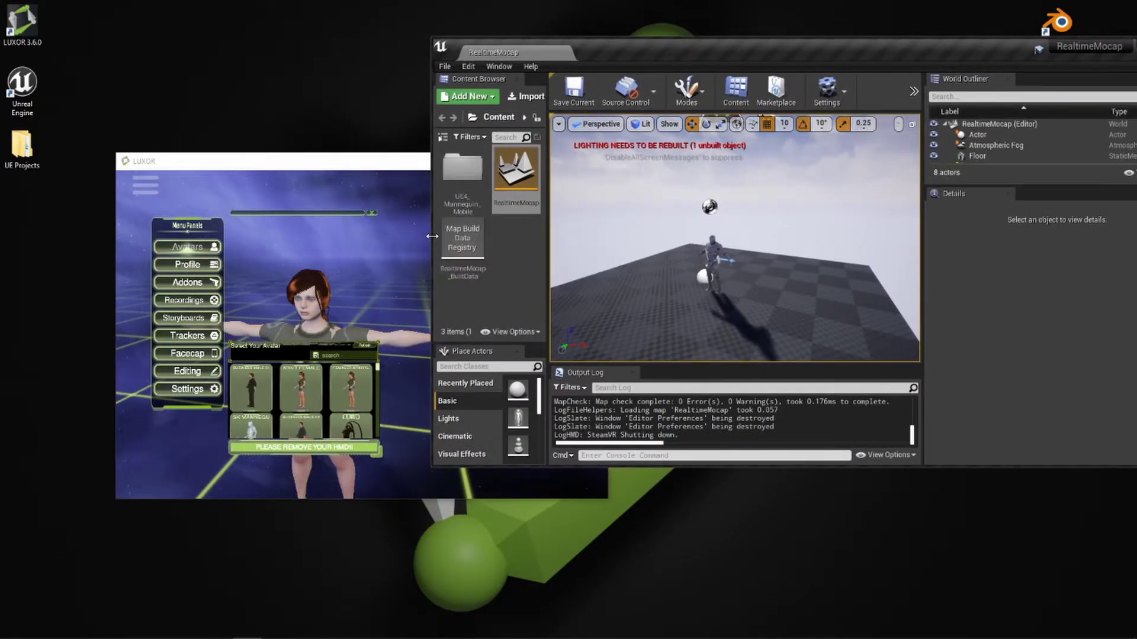
pyautogui.moveTo(433, 235); pyautogui.dragTo(643, 236)
# Refresh LUXOR's avatar list and activate the sk_mannequ avatar.
pyautogui.click(365, 342)
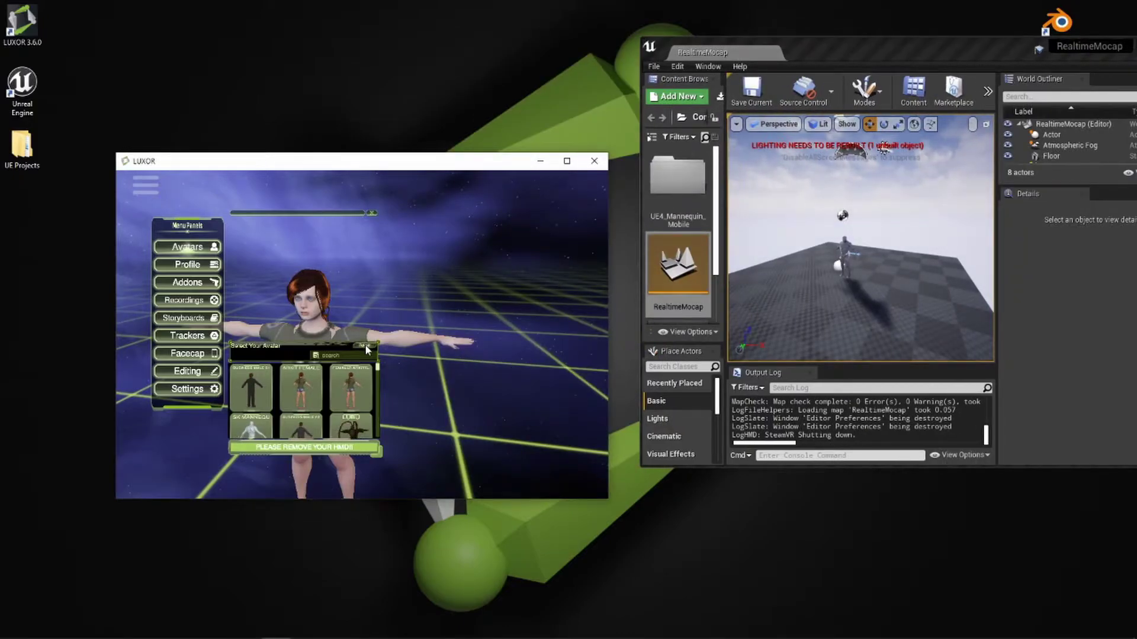
pyautogui.scroll(-2, 251, 413)
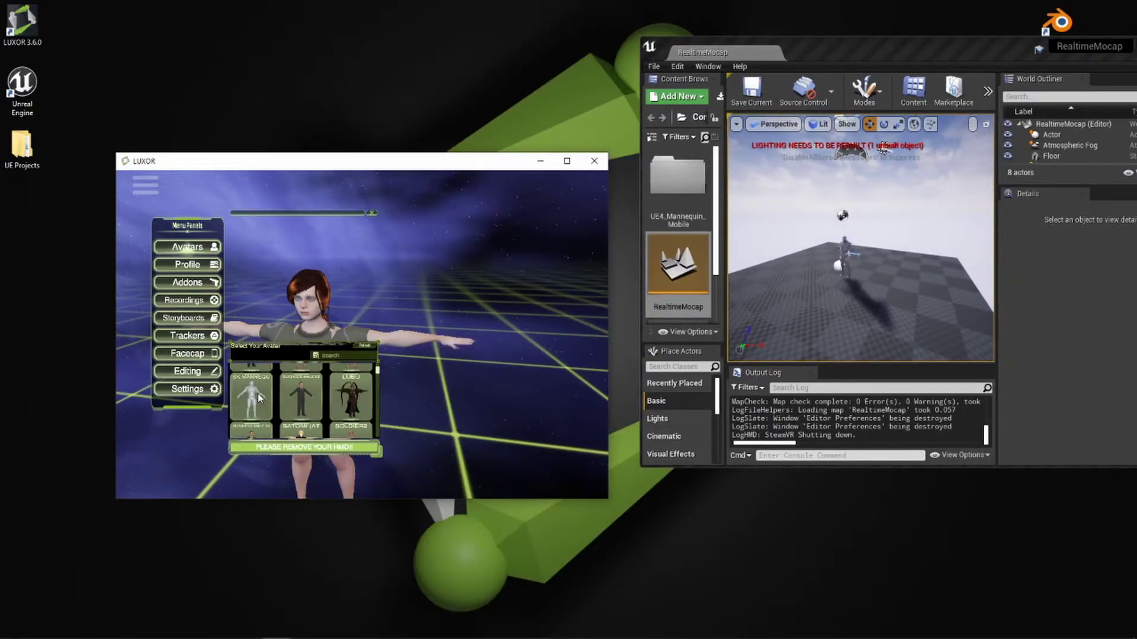
pyautogui.click(245, 394)
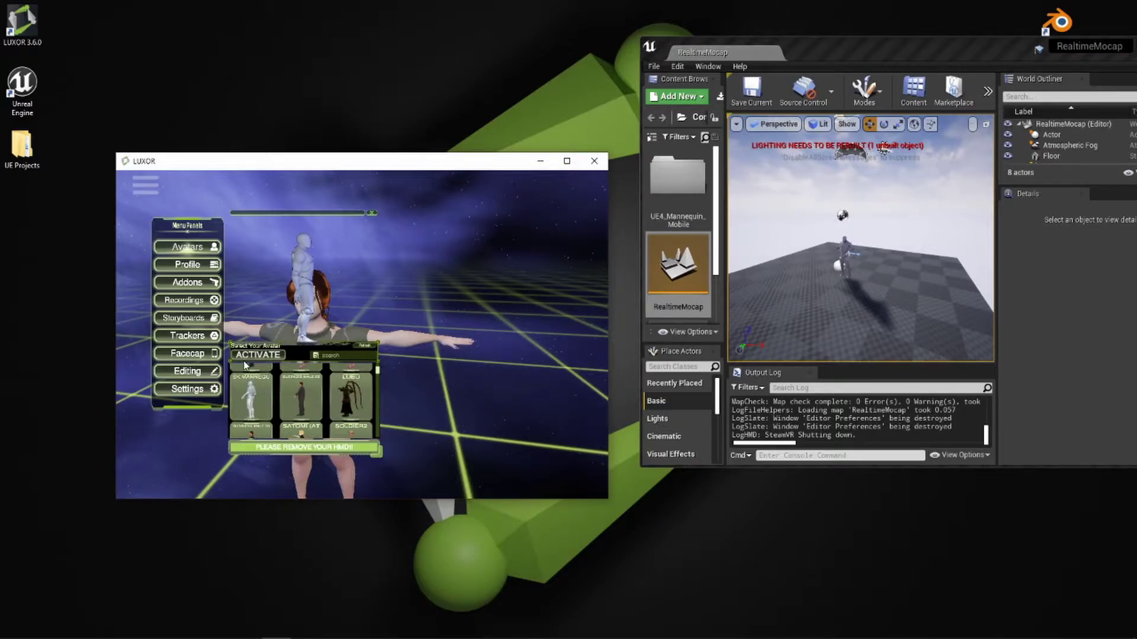
pyautogui.click(249, 354)
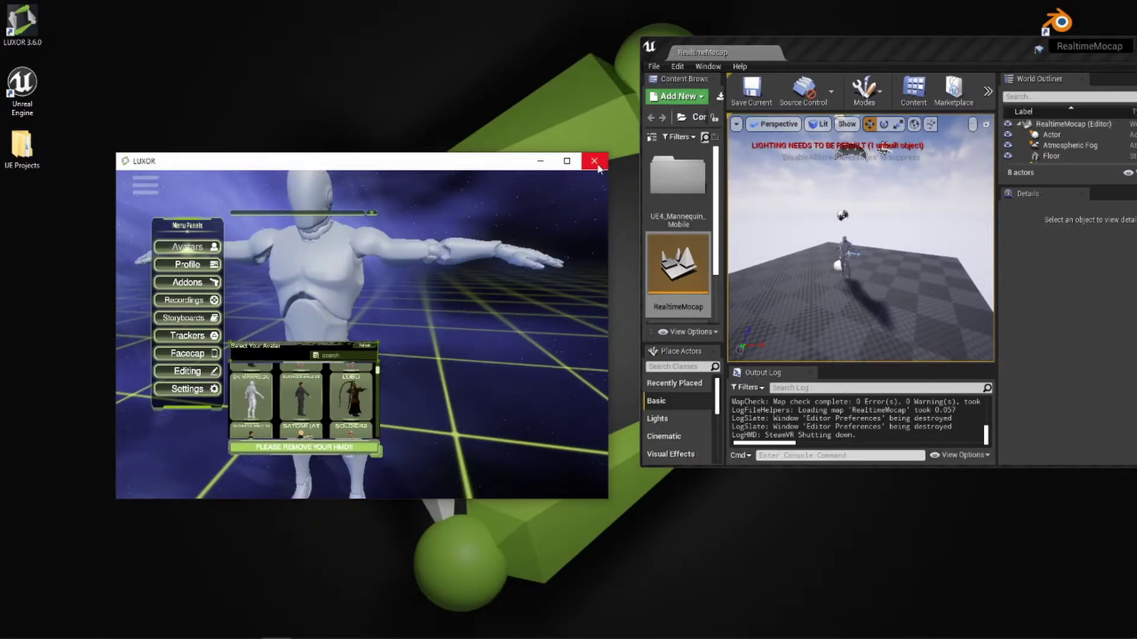
# Arrange the screen side by side, with LUXOR filling one half and the Unreal editor filling the other.
pyautogui.moveTo(481, 160); pyautogui.dragTo(421, 74)
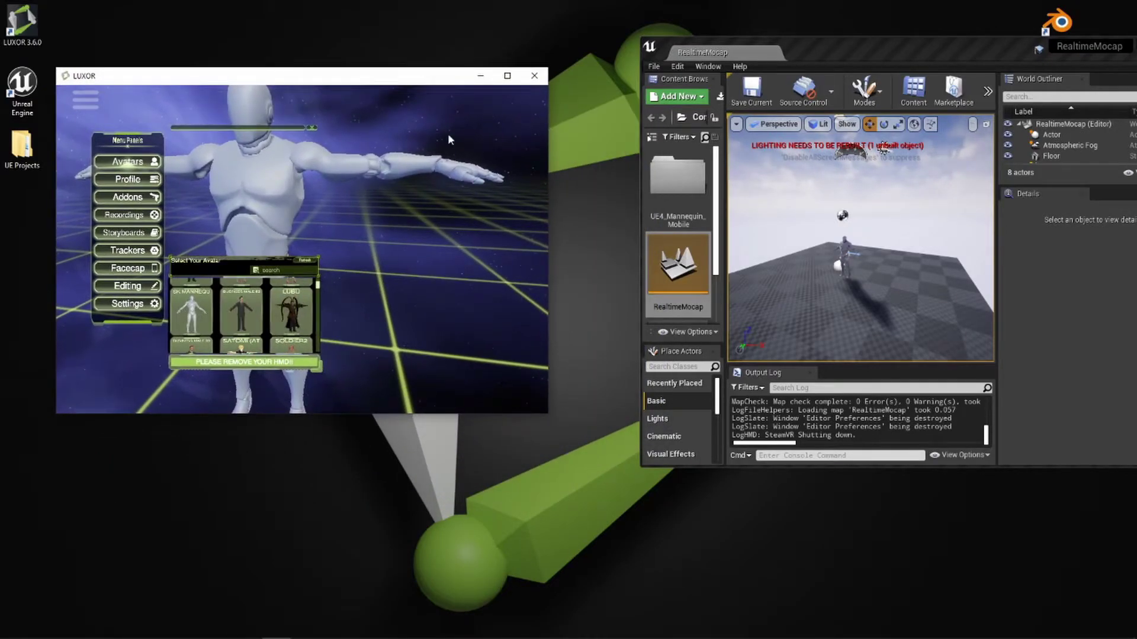
pyautogui.press('super')
pyautogui.press('super')
pyautogui.press('super+Left')
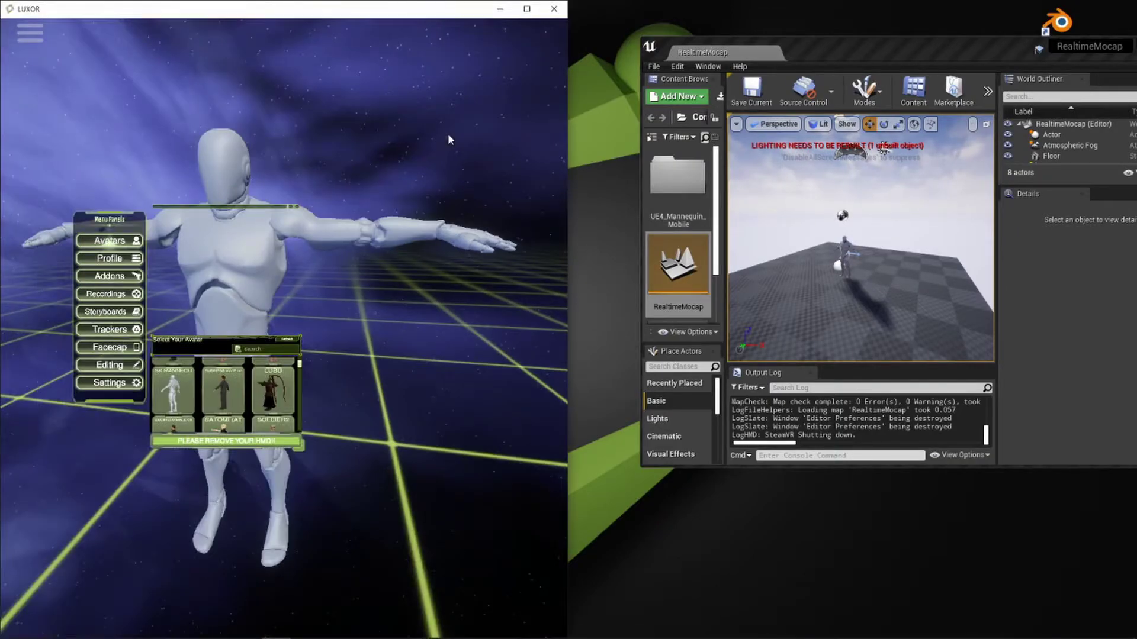
pyautogui.moveTo(831, 50); pyautogui.dragTo(682, 72)
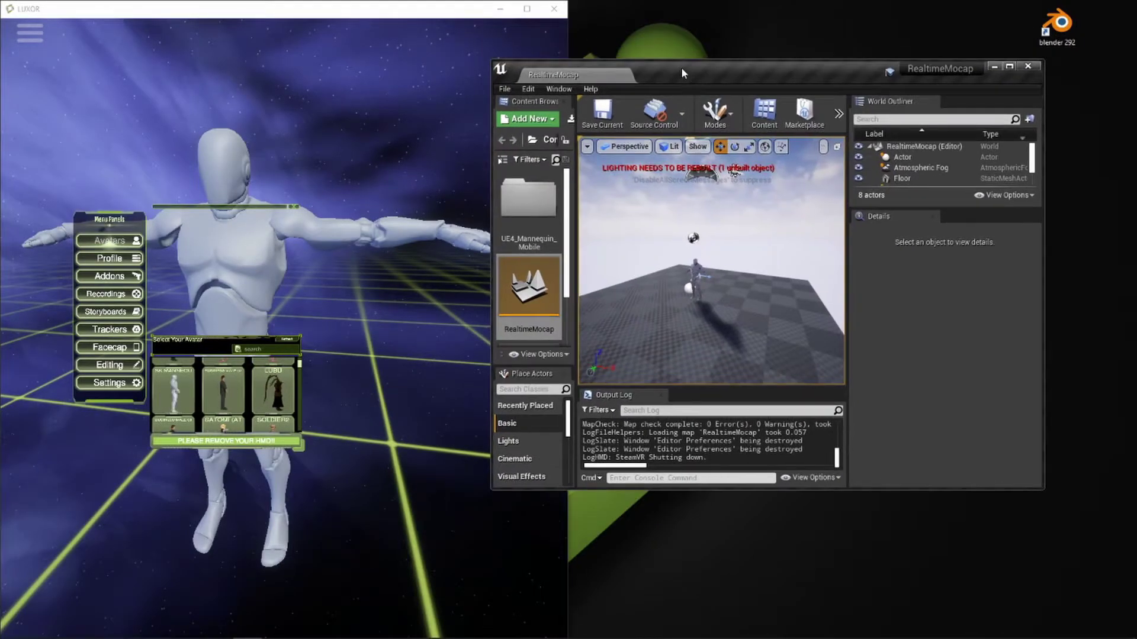
pyautogui.press('super+Right')
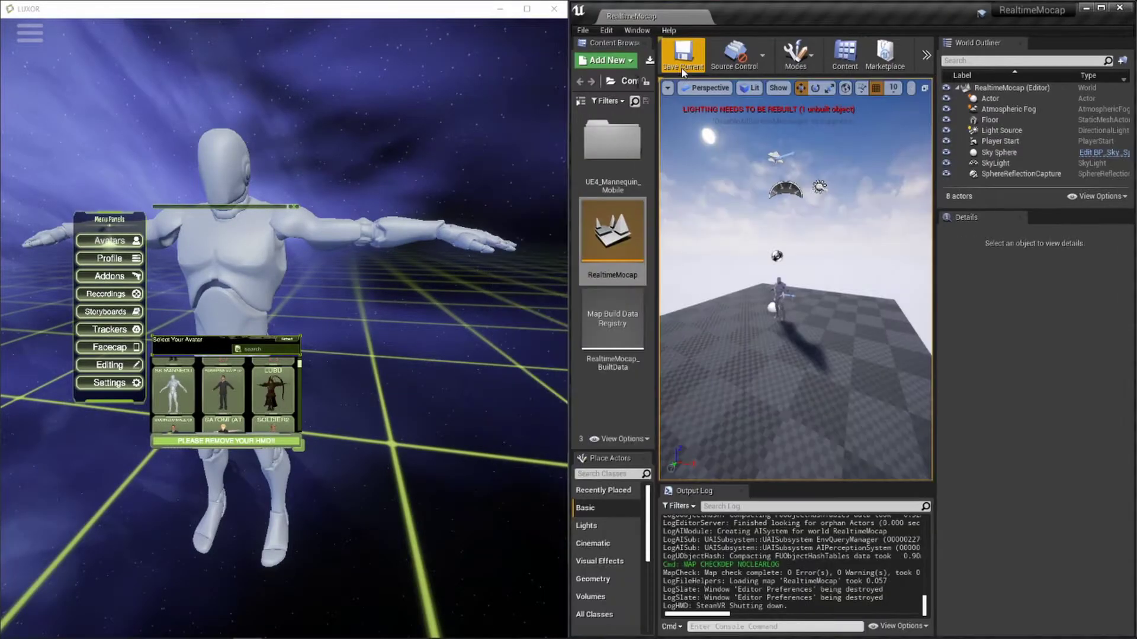
# Bring the mannequin into view in LUXOR and in the Unreal viewport, and start playing the RealtimeMocap level in the editor.
pyautogui.click(926, 57)
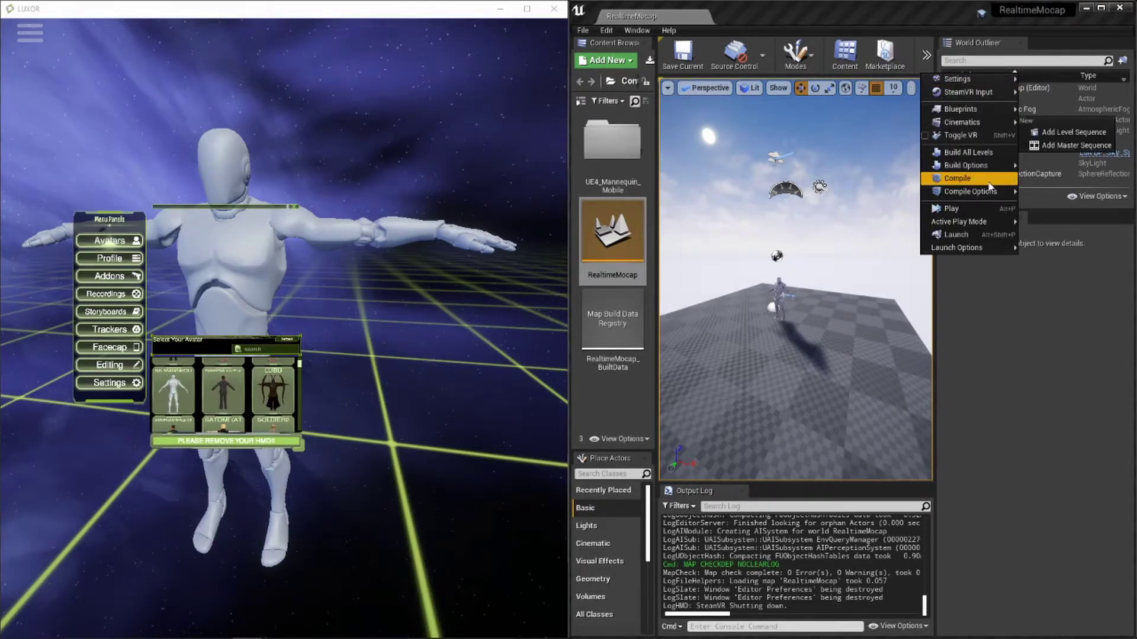
pyautogui.moveTo(977, 191)
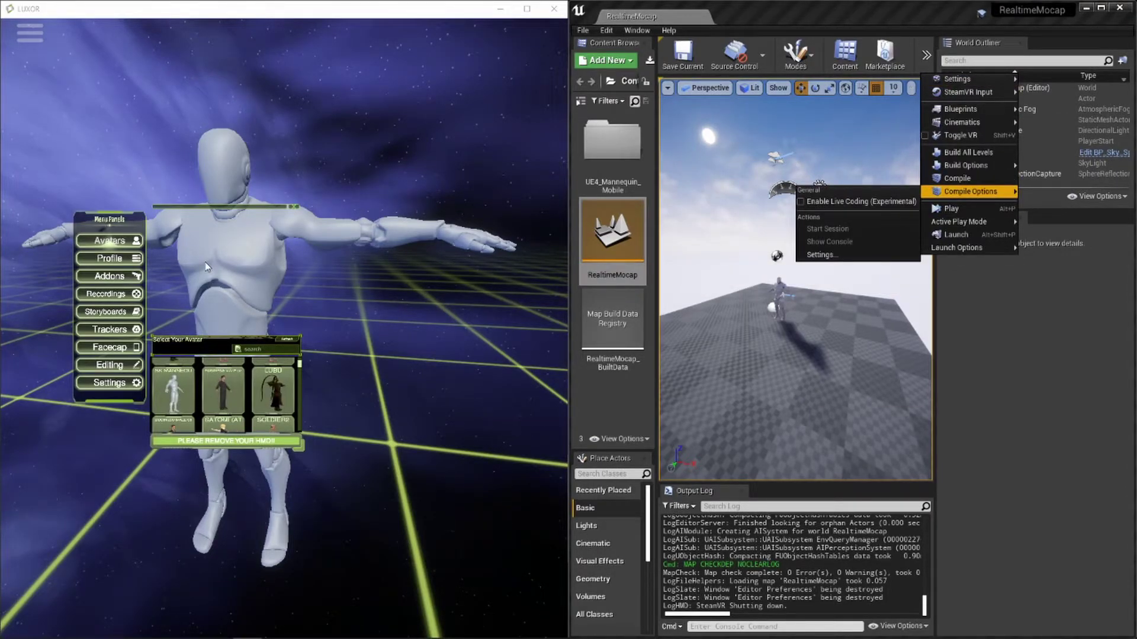
pyautogui.moveTo(451, 263); pyautogui.dragTo(396, 266)
pyautogui.moveTo(766, 325); pyautogui.dragTo(782, 345, button='middle')
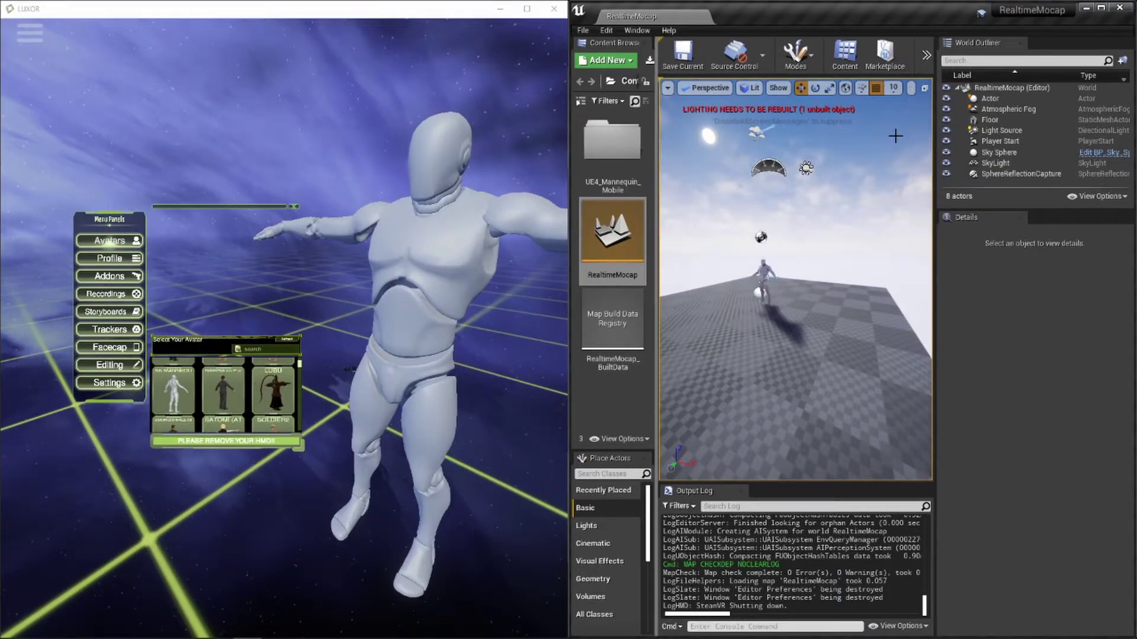
pyautogui.click(925, 60)
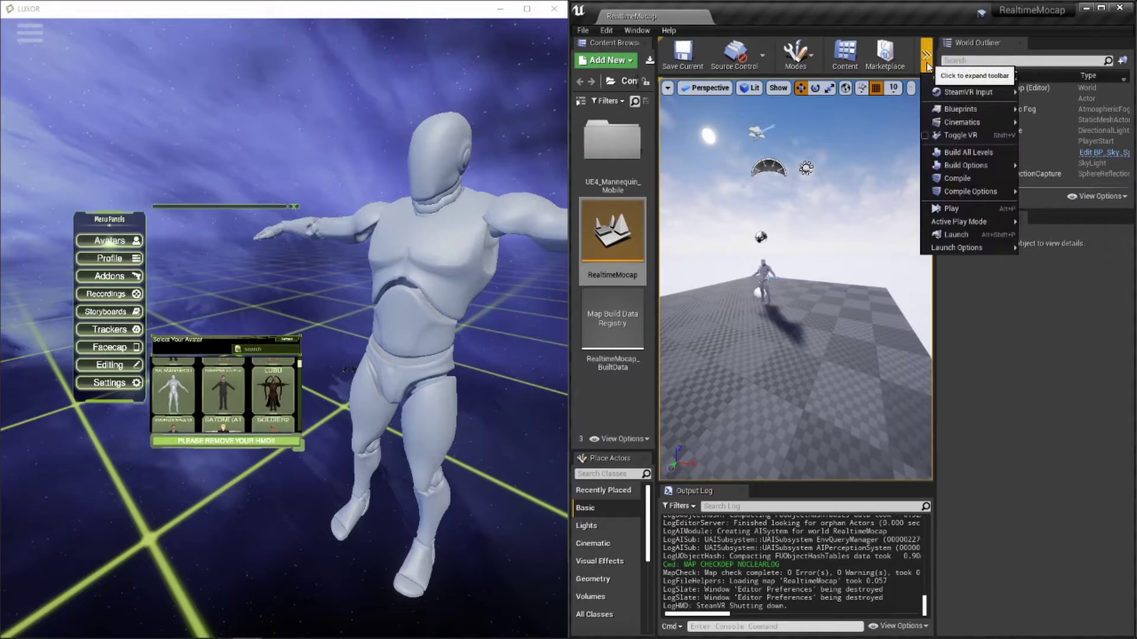
pyautogui.click(954, 208)
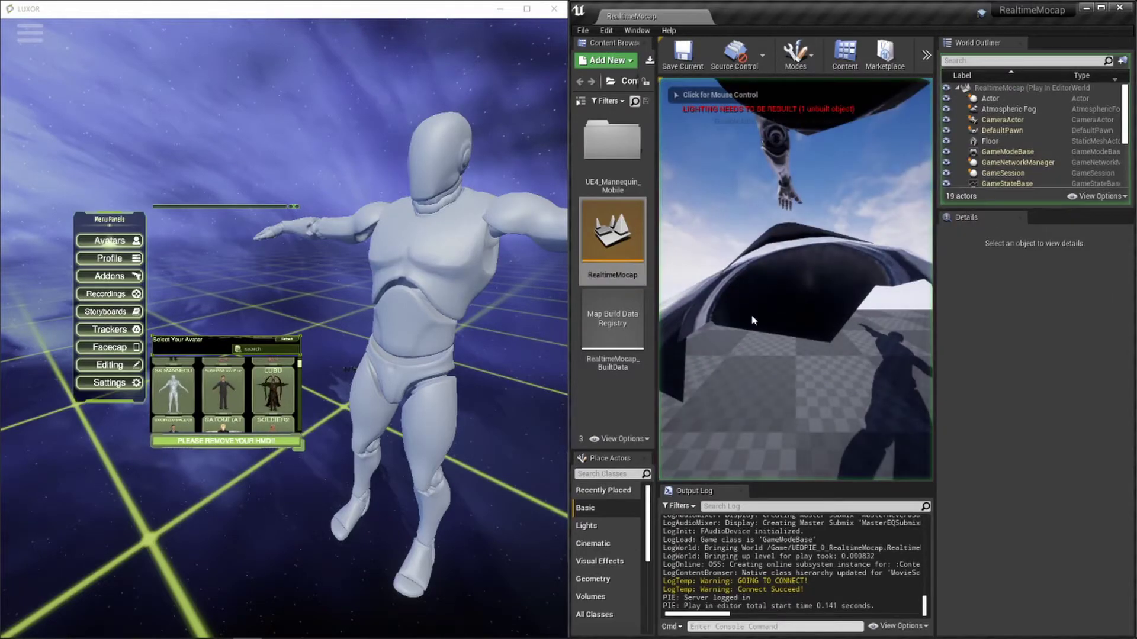
# Take control of the running level, fly the camera back to frame the whole mannequin from the front, and eject from the pawn.
pyautogui.click(823, 253)
pyautogui.press('s')
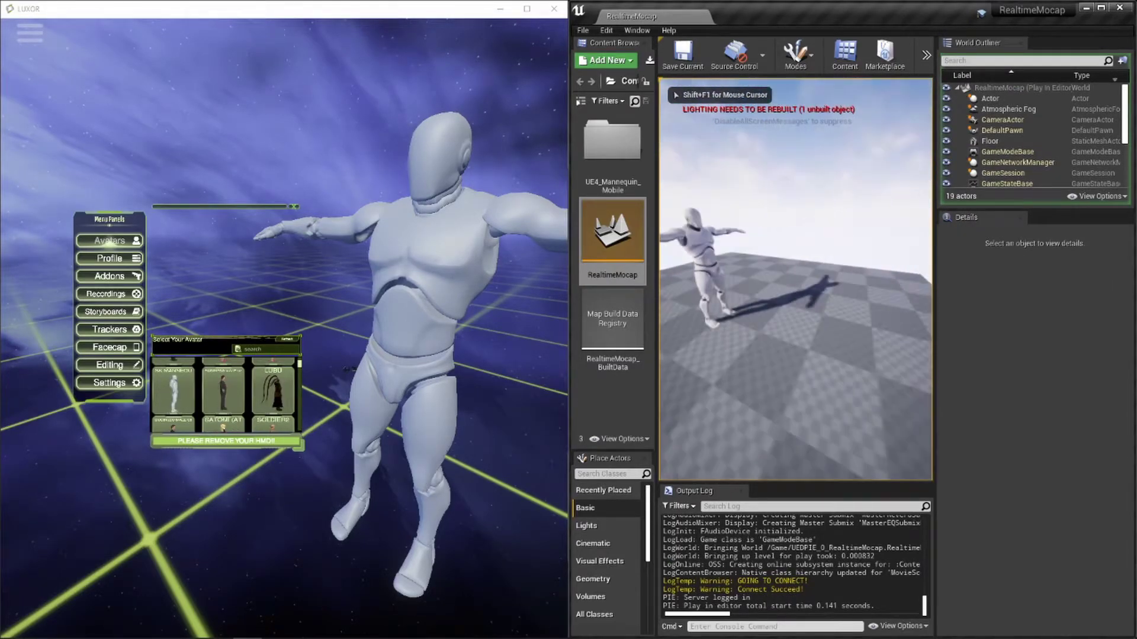
pyautogui.press('w')
pyautogui.press('d')
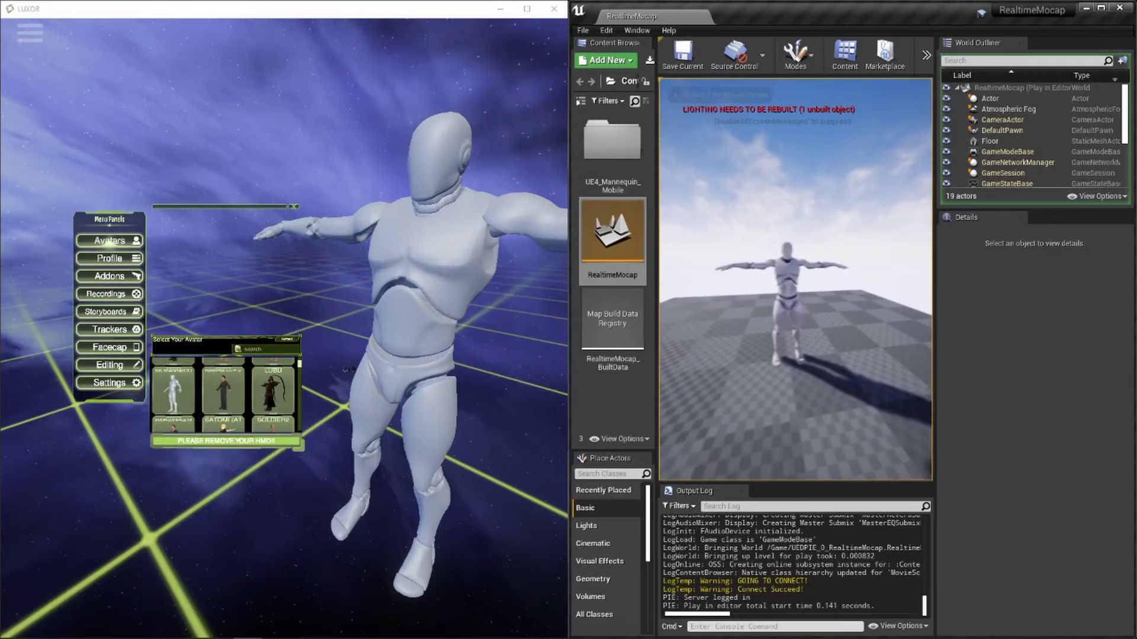
pyautogui.press('d')
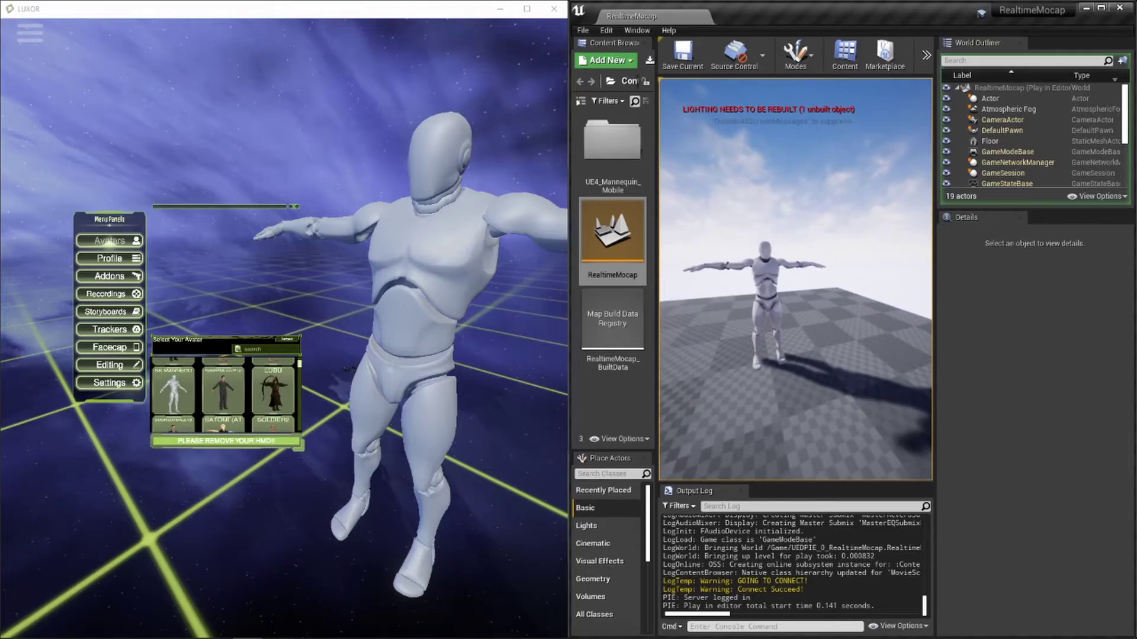
pyautogui.press('F8')
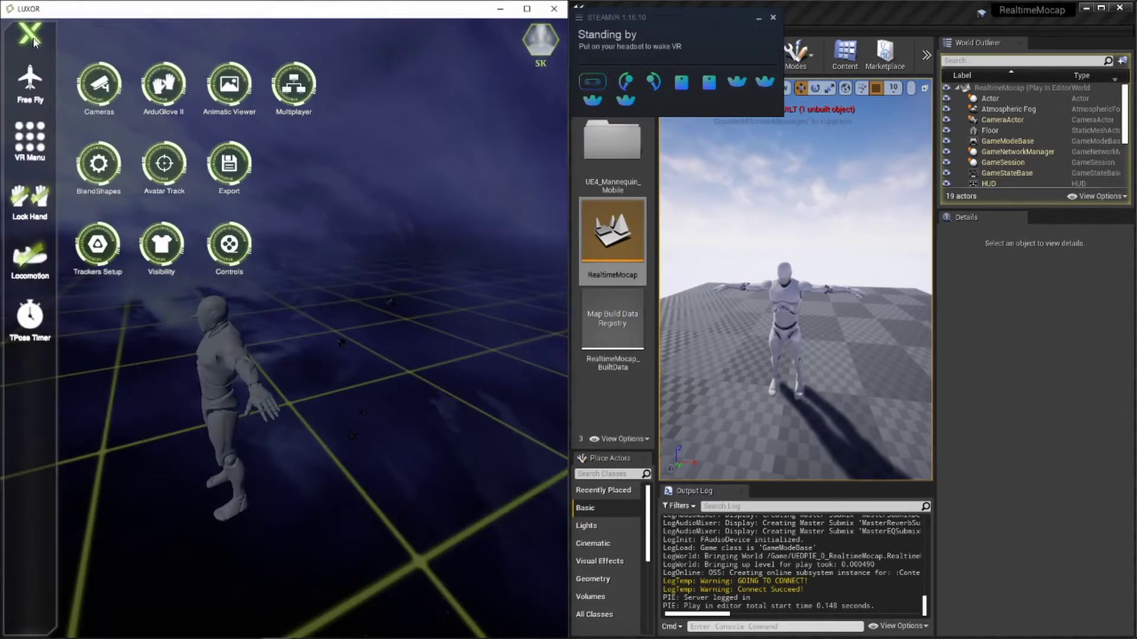
# Switch to LUXOR and open the Trackers Setup window.
pyautogui.click(148, 399)
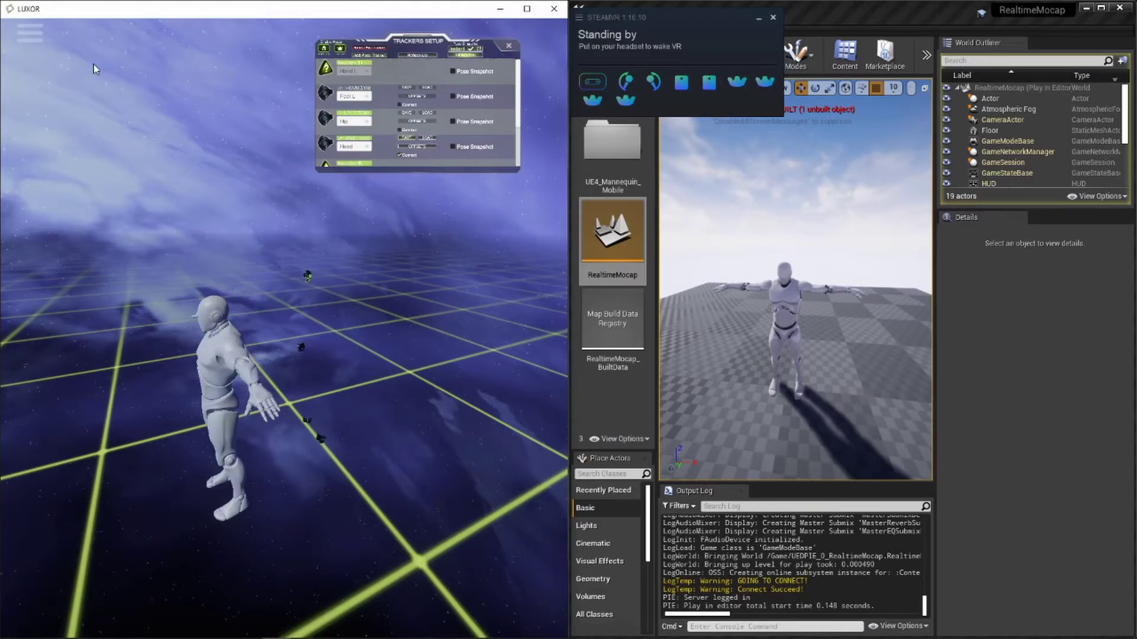
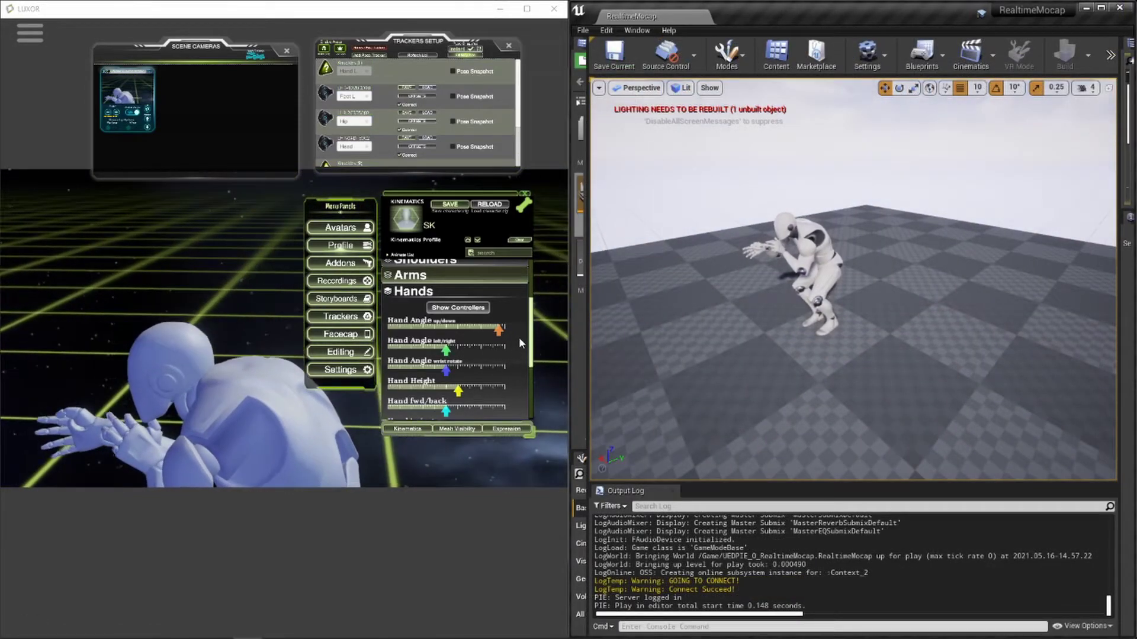
# Look through the mannequin's Kinematics profile from Avatar Scale to Feet, examining the Hands and Legs adjustment sliders.
pyautogui.scroll(5, 518, 340)
pyautogui.scroll(-1, 525, 328)
pyautogui.scroll(1, 531, 340)
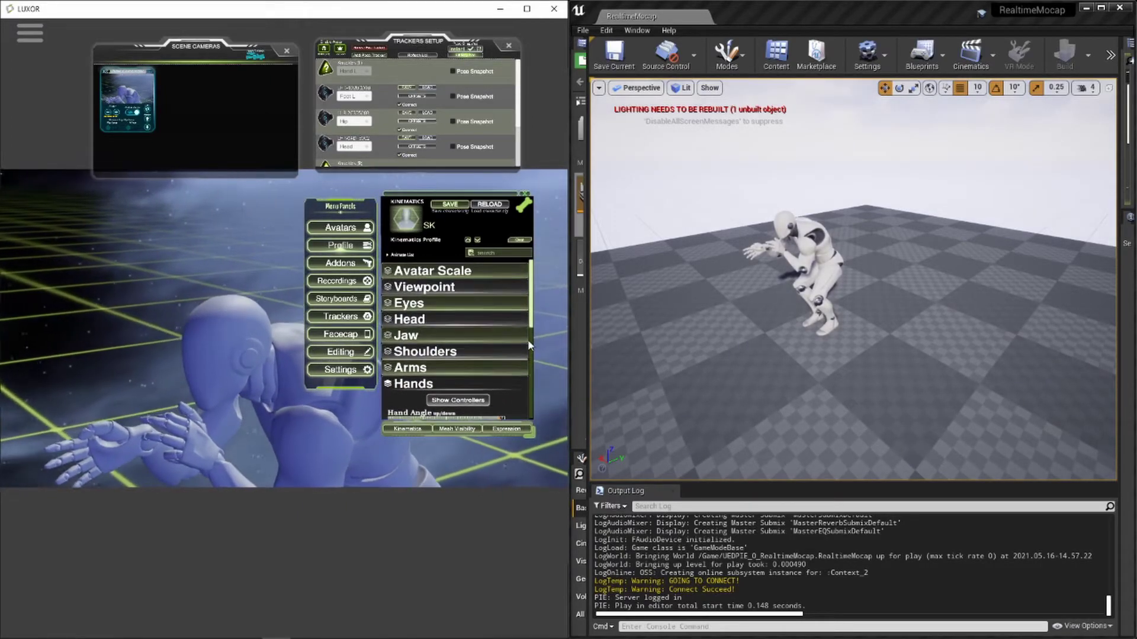
pyautogui.scroll(-5, 532, 328)
pyautogui.scroll(-3, 491, 395)
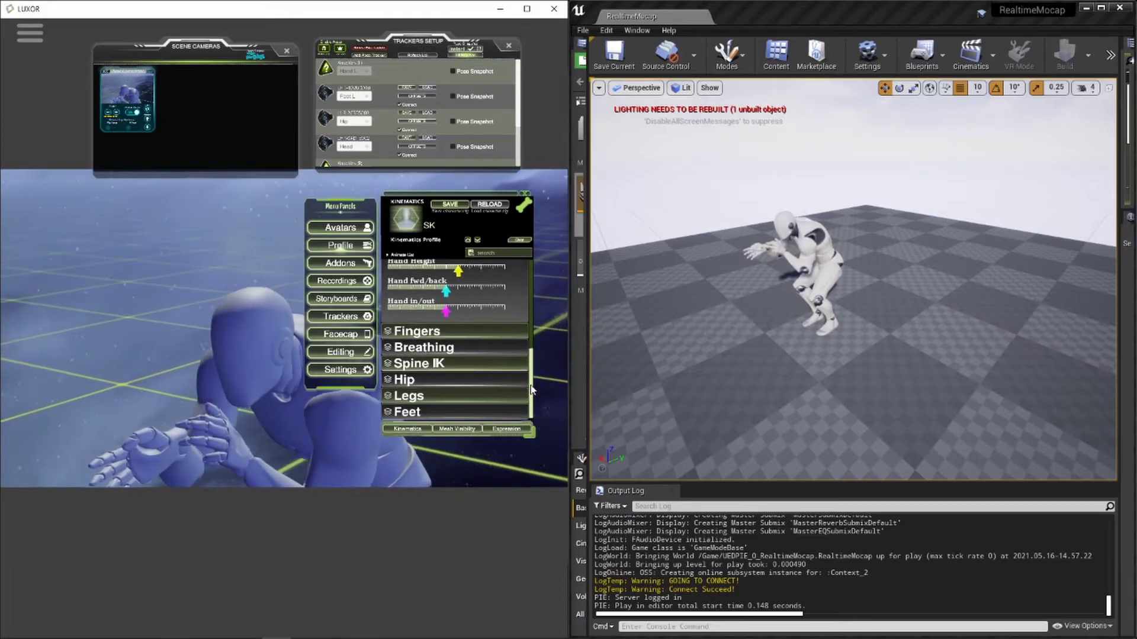
pyautogui.scroll(-3, 485, 375)
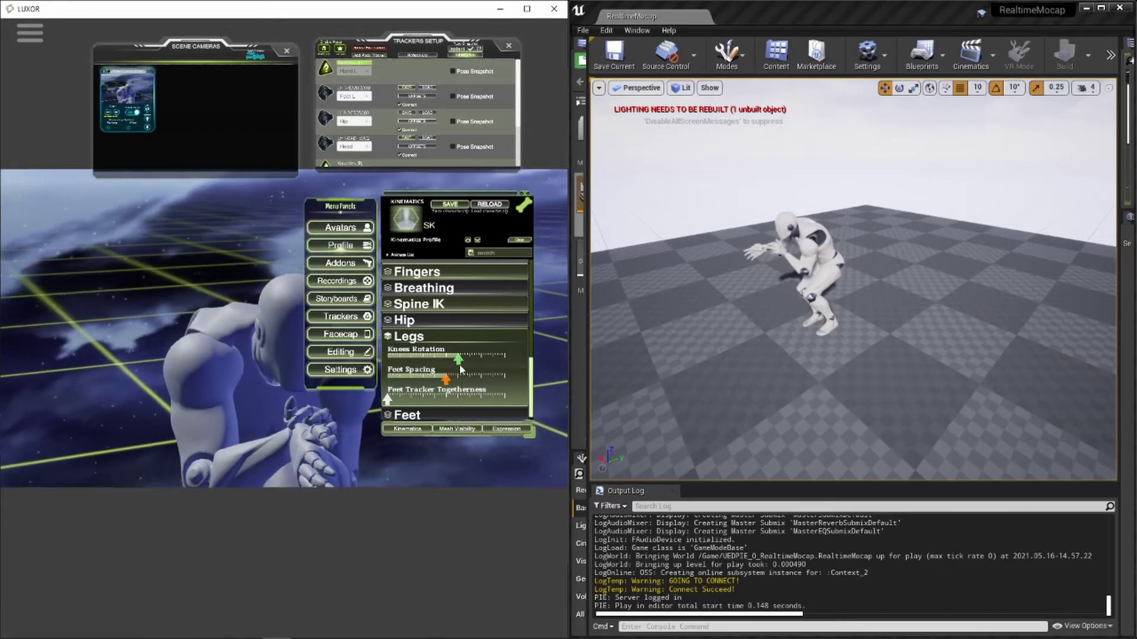
pyautogui.scroll(-1, 443, 385)
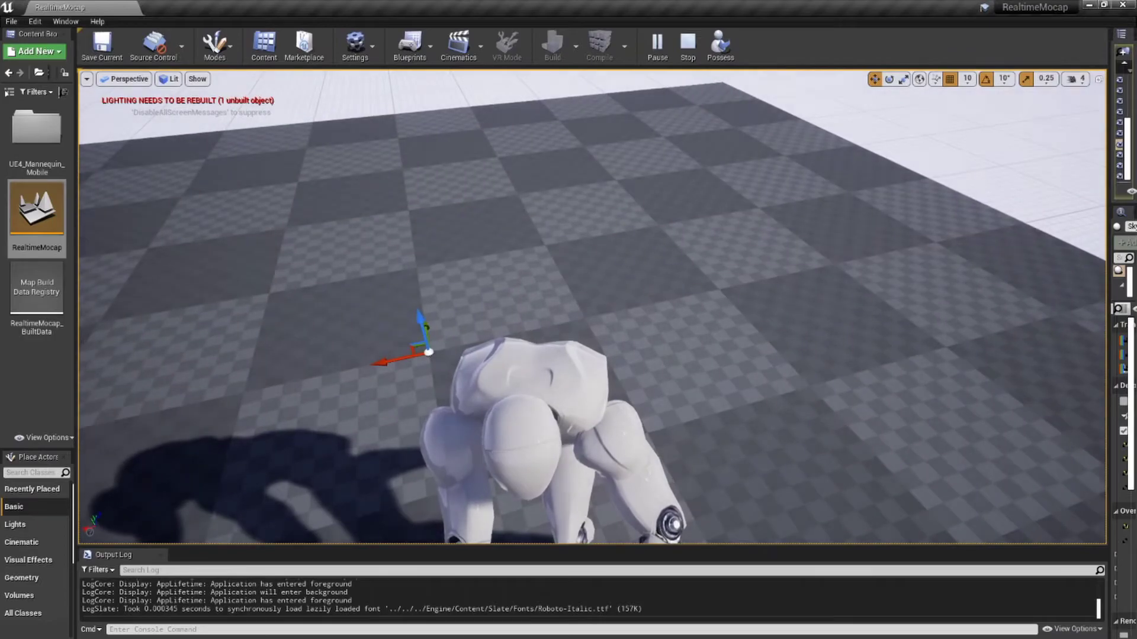
# In the Unreal editor, move the viewport camera around the mannequin to watch its streamed motion from the side and front.
pyautogui.moveTo(588, 408)
pyautogui.mouseDown(button='right')
pyautogui.moveTo(615, 426)
pyautogui.moveTo(645, 426)
pyautogui.moveTo(627, 397)
pyautogui.moveTo(588, 408)
pyautogui.mouseUp(button='right')
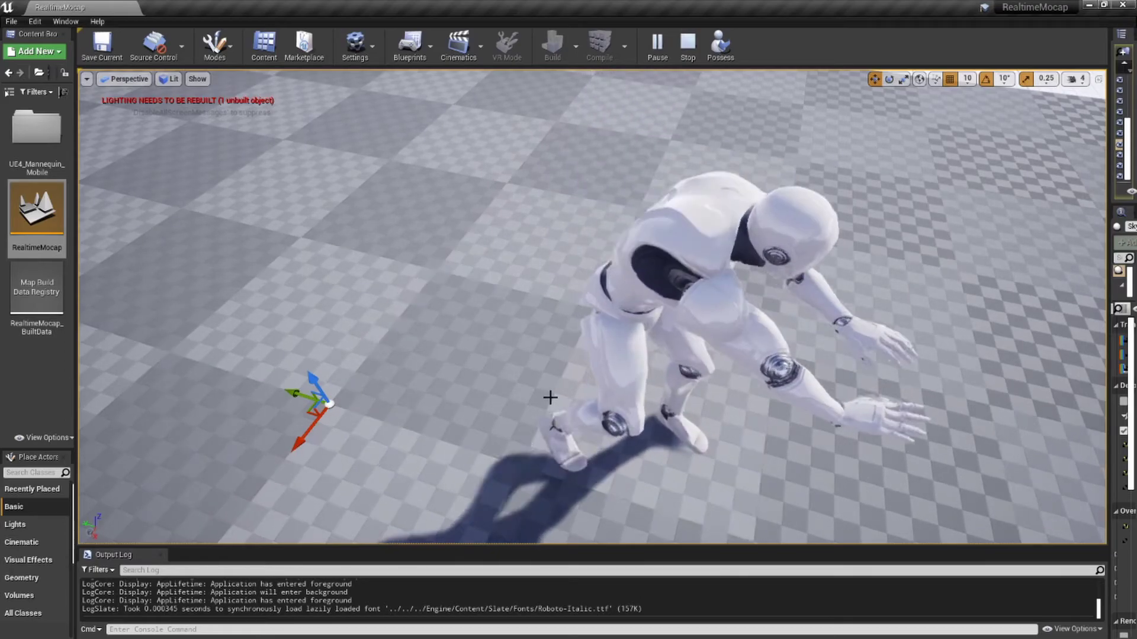
pyautogui.moveTo(290, 156); pyautogui.dragTo(290, 136, button='right')
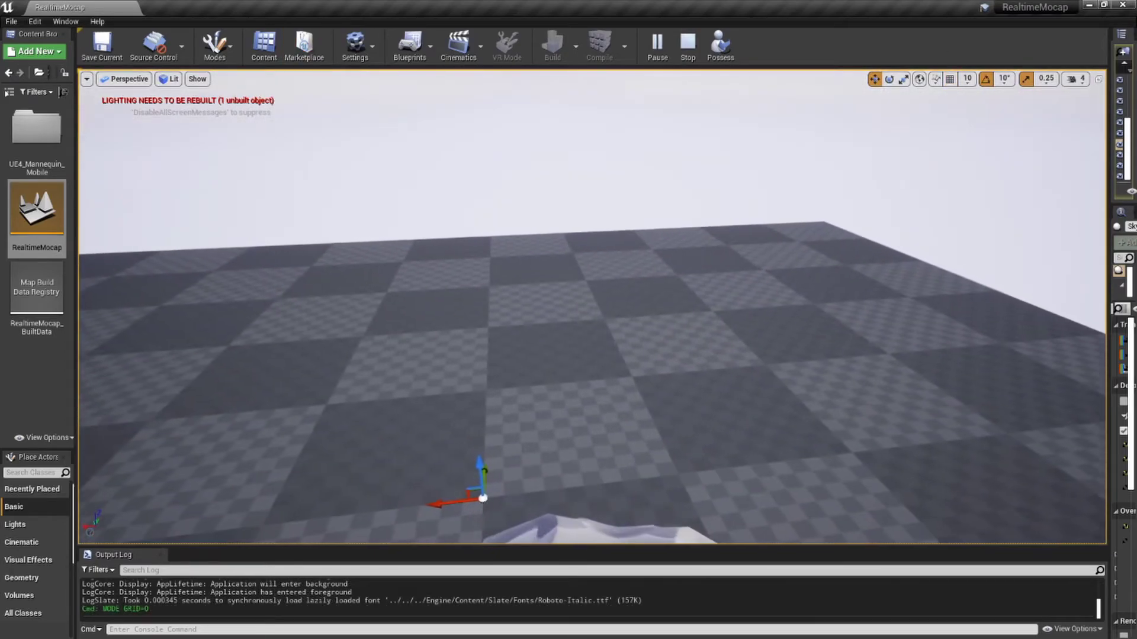
pyautogui.moveTo(592, 306); pyautogui.dragTo(553, 290, button='right')
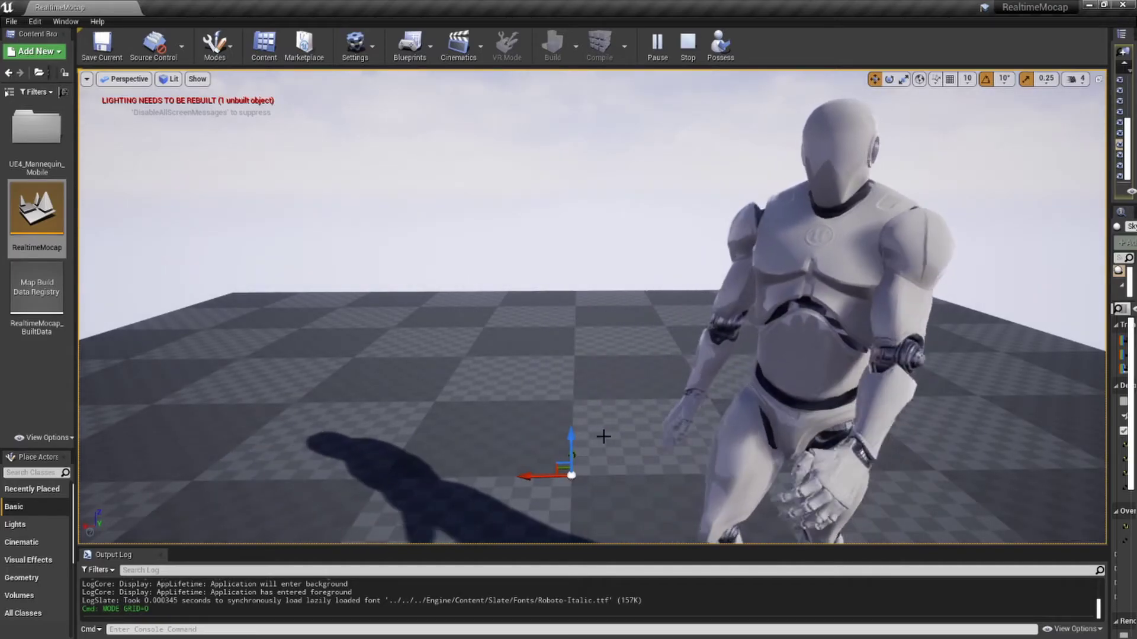
# Bring the LUXOR and SteamVR Status windows in front of the Unreal editor.
pyautogui.hotkey('alt', 'Tab')
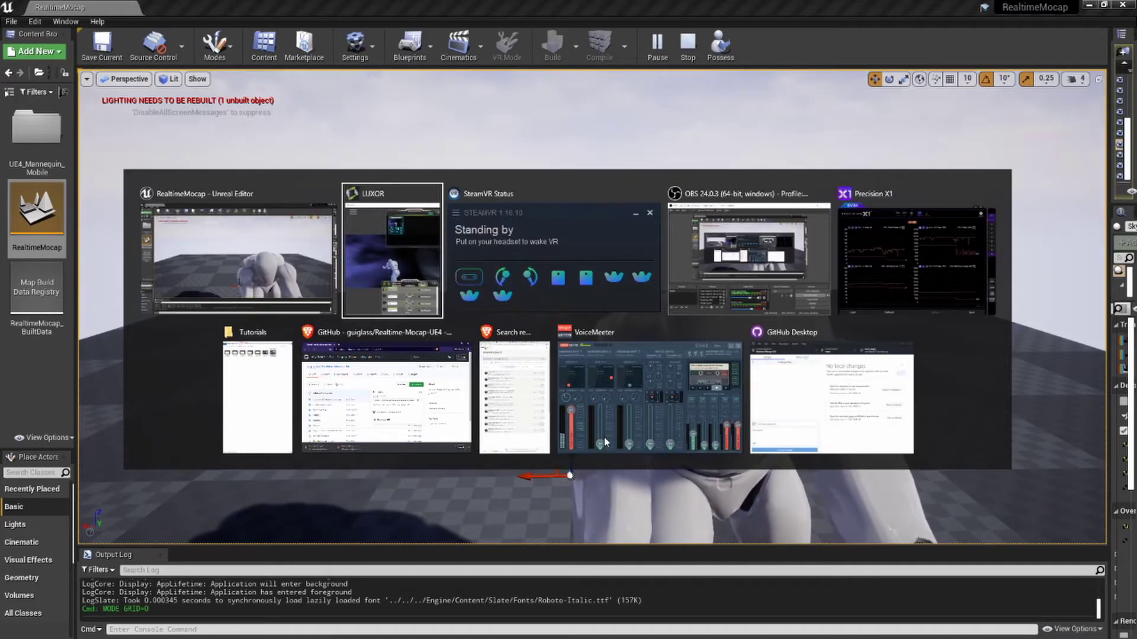
pyautogui.hotkey('alt', 'Tab')
pyautogui.hotkey('alt', 'Tab')
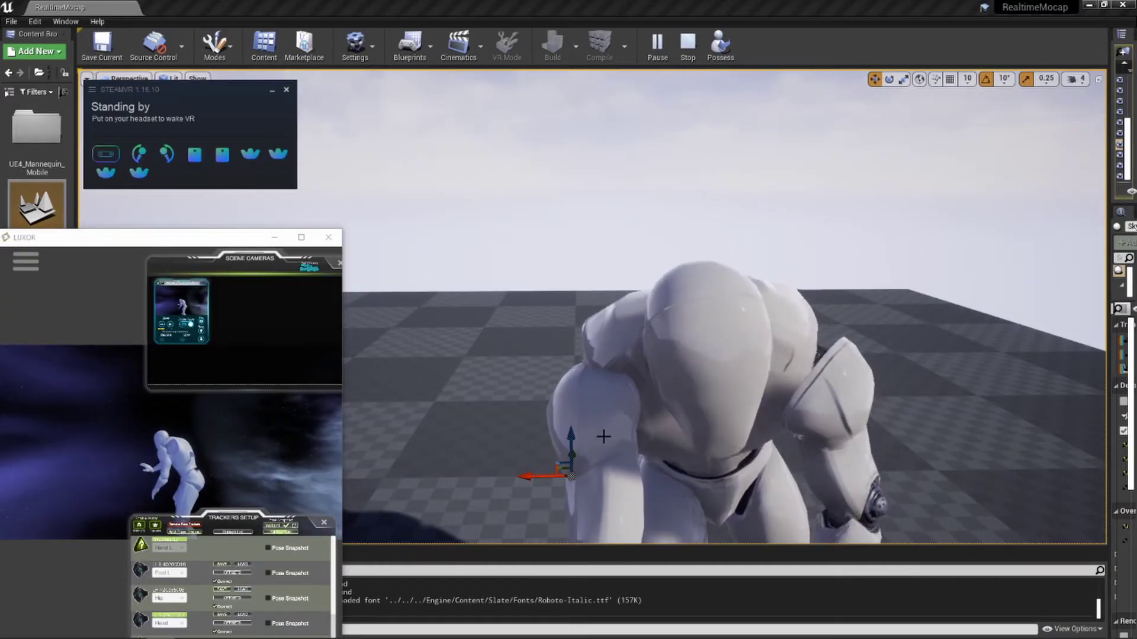